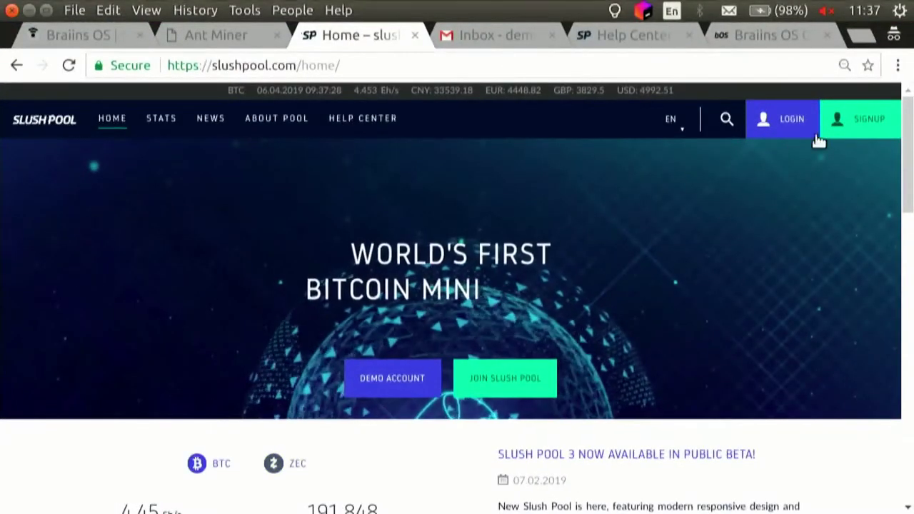
Begin a Slush Pool sign-up, filling in the account username and e-mail address.
left_click(878, 127)
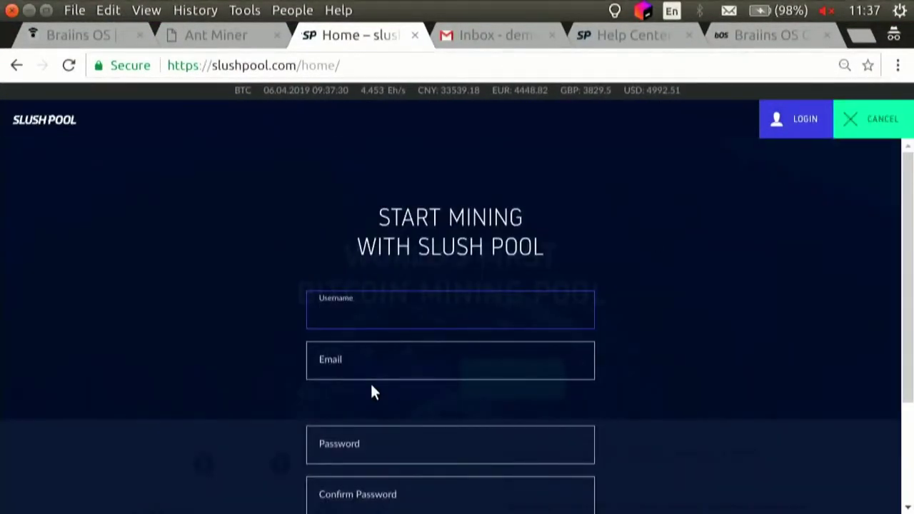
type("understandbtc")
key("Tab")
type("demo@")
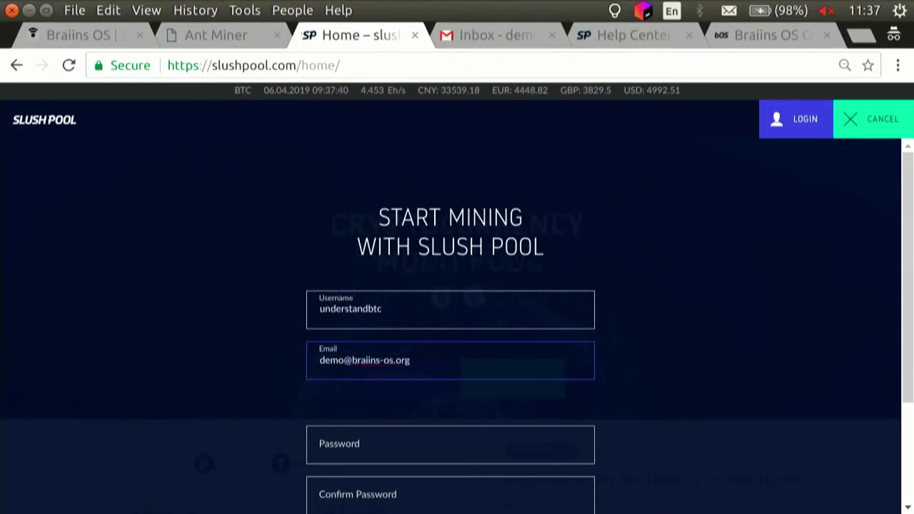
scroll(537, 282, "down", 3)
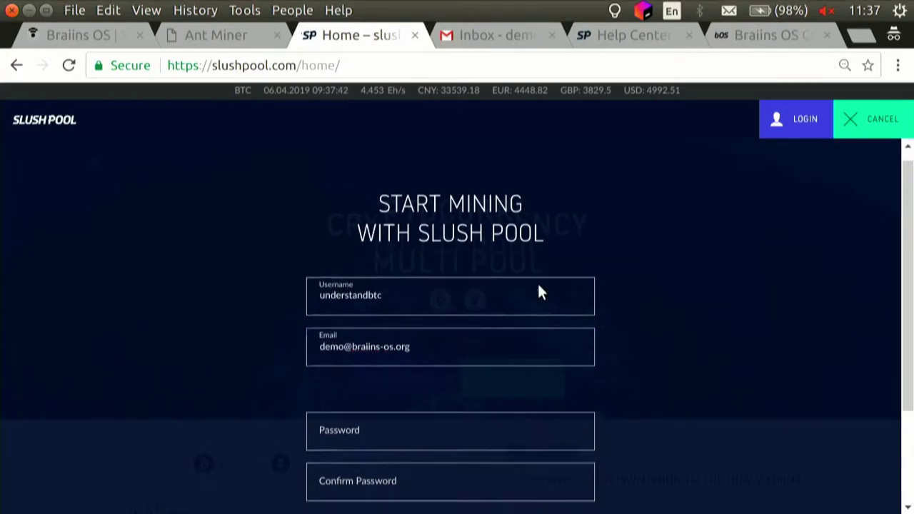
Copy the saved password from KeePassX into both password fields, accept the terms, and submit registration.
key("ctrl+alt+Left")
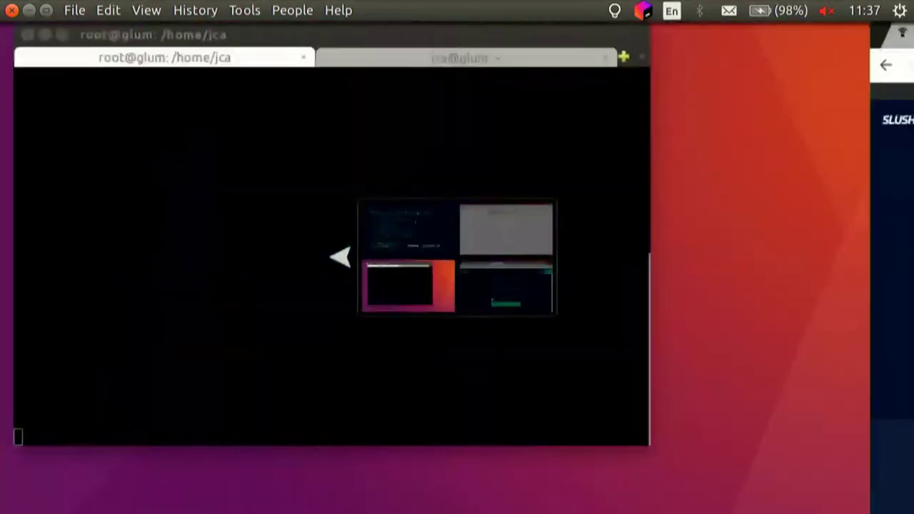
key("ctrl+alt+Up")
key("ctrl+alt+Right")
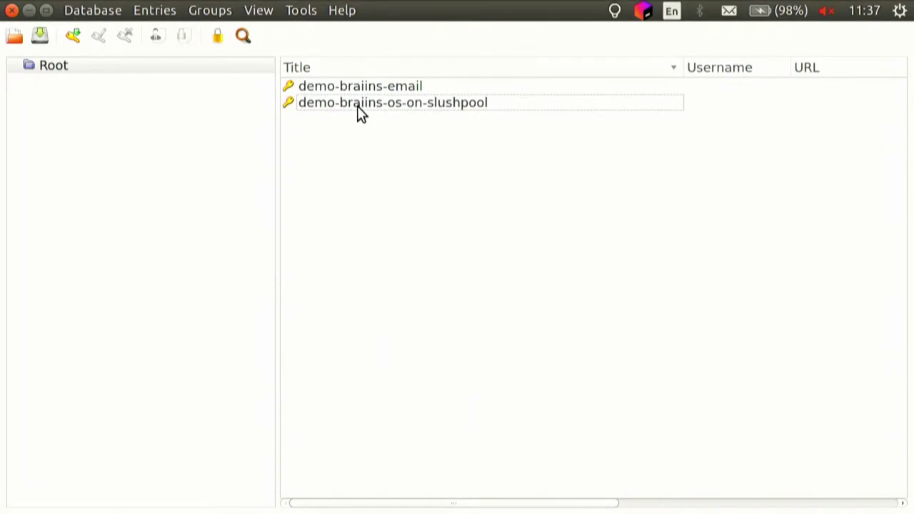
left_click(359, 108)
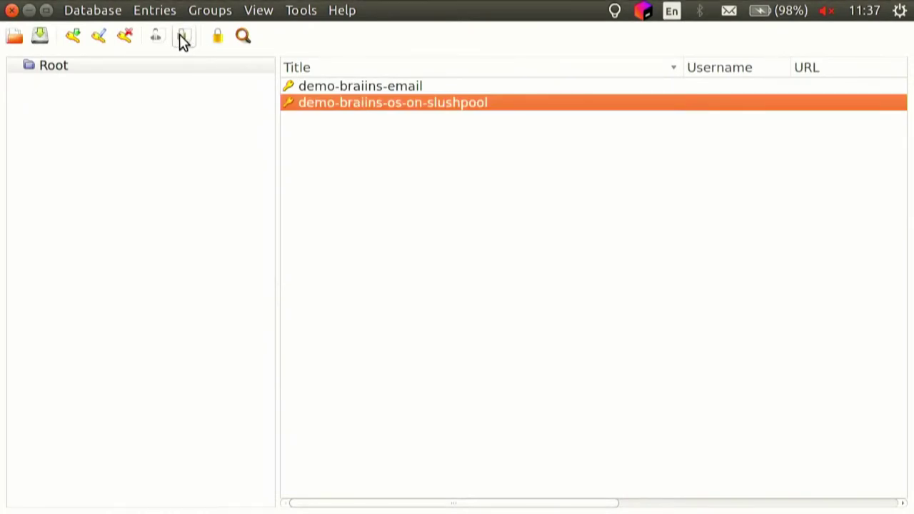
left_click(182, 37)
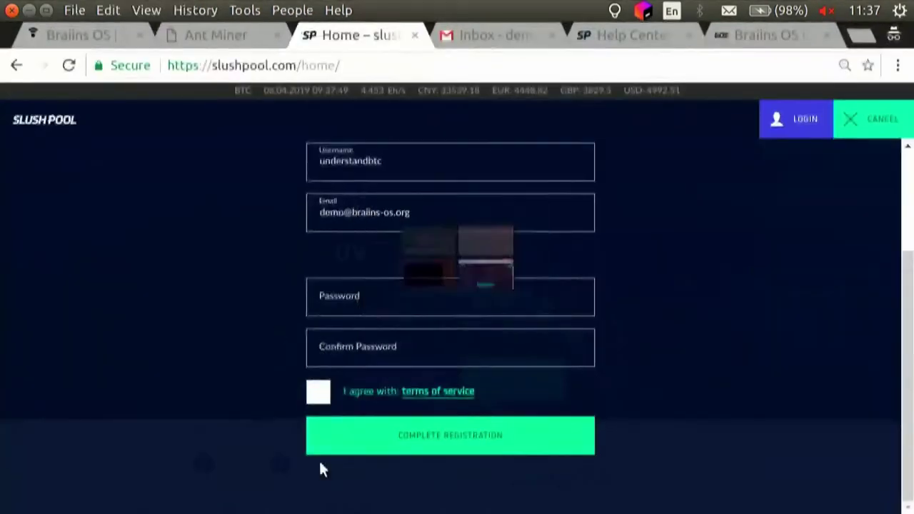
left_click(343, 300)
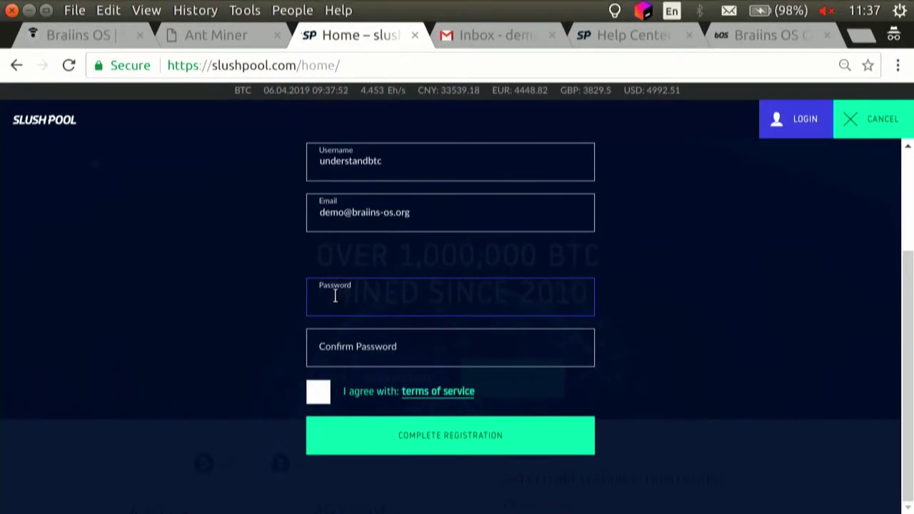
left_click(336, 350)
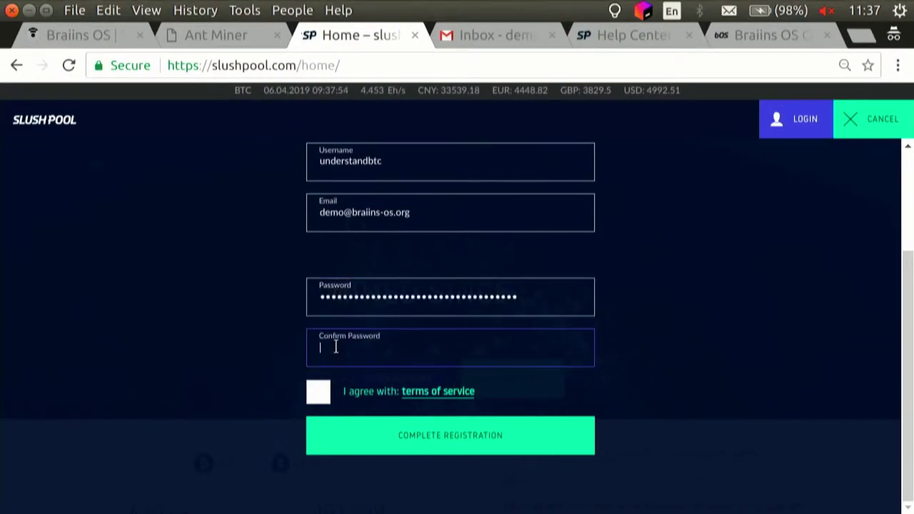
left_click(323, 393)
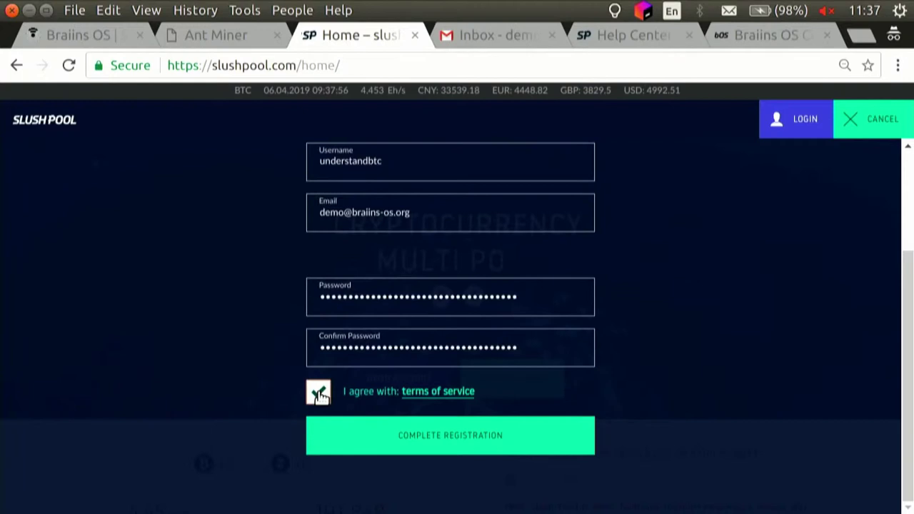
left_click(444, 435)
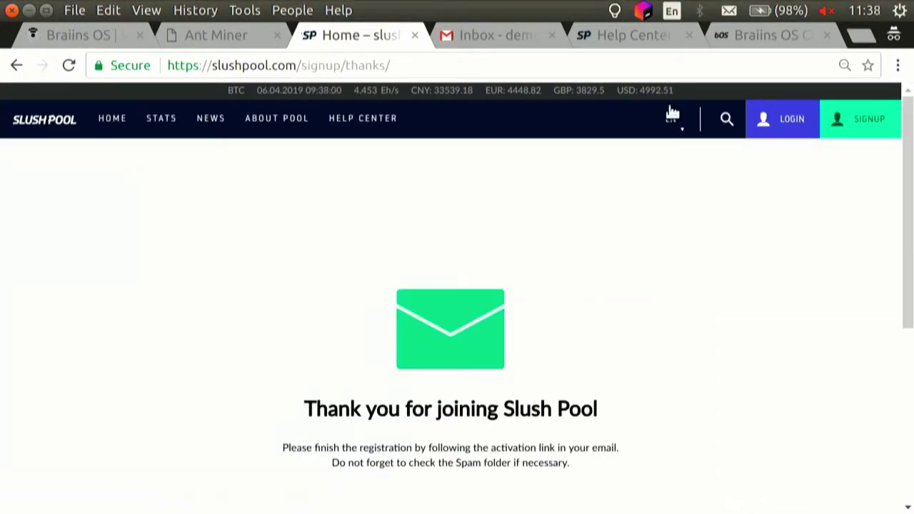
Open the Slush Pool new account confirmation email in Gmail and follow its activation link.
left_click(496, 36)
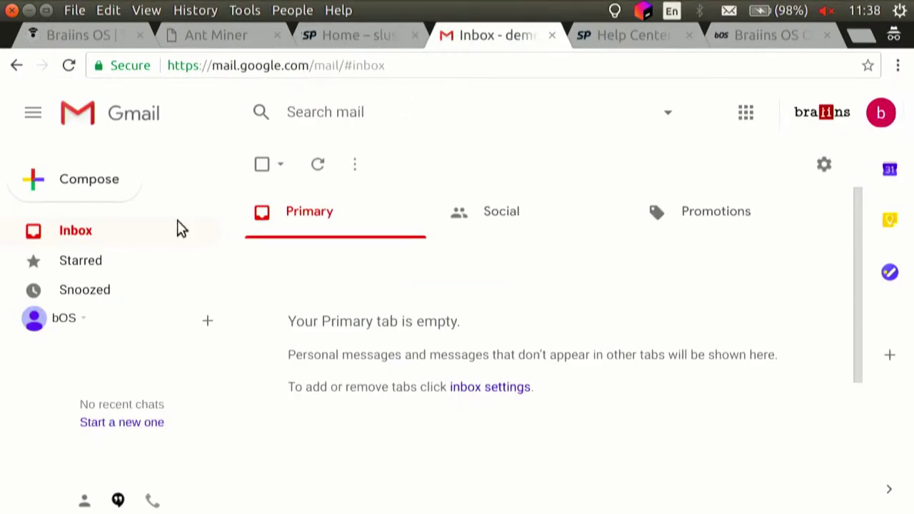
left_click(87, 236)
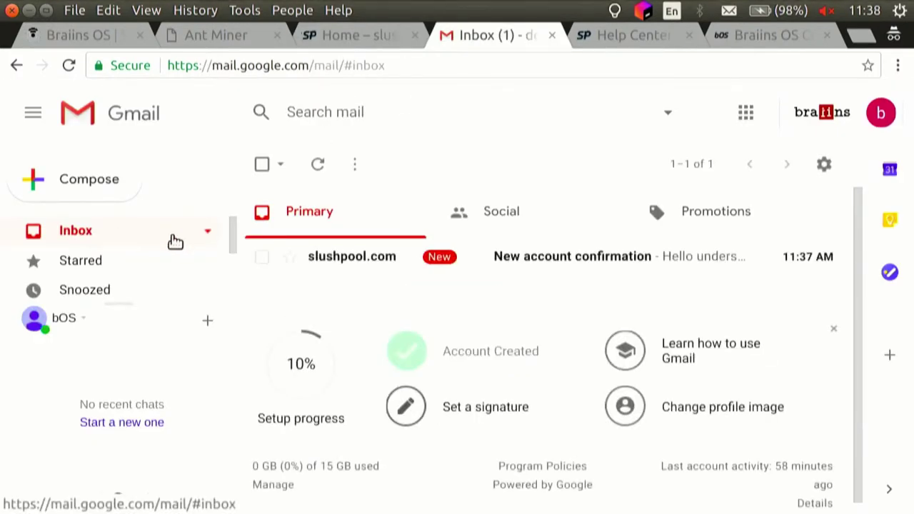
left_click(567, 260)
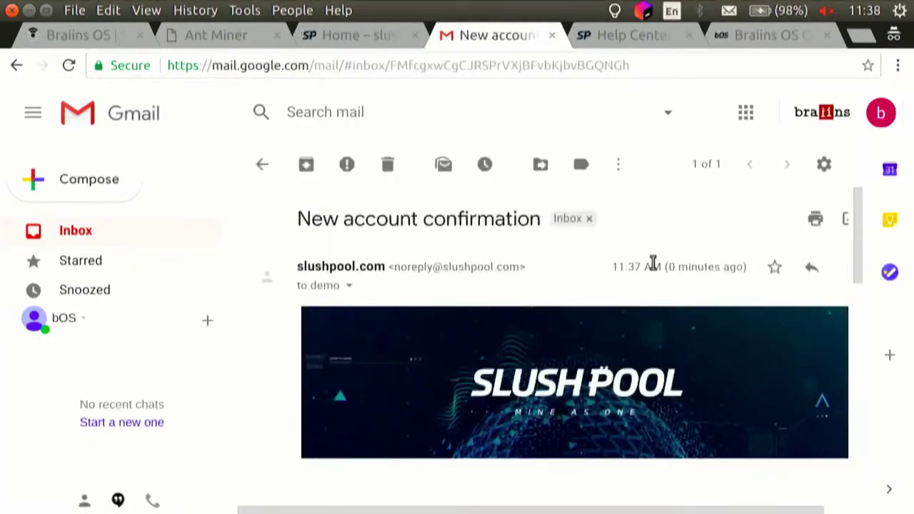
scroll(602, 271, "down", 3)
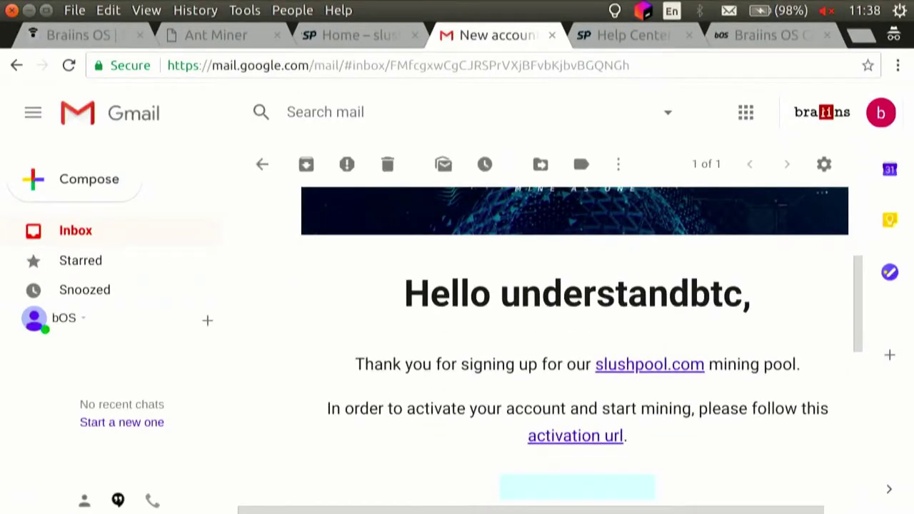
scroll(658, 275, "down", 2)
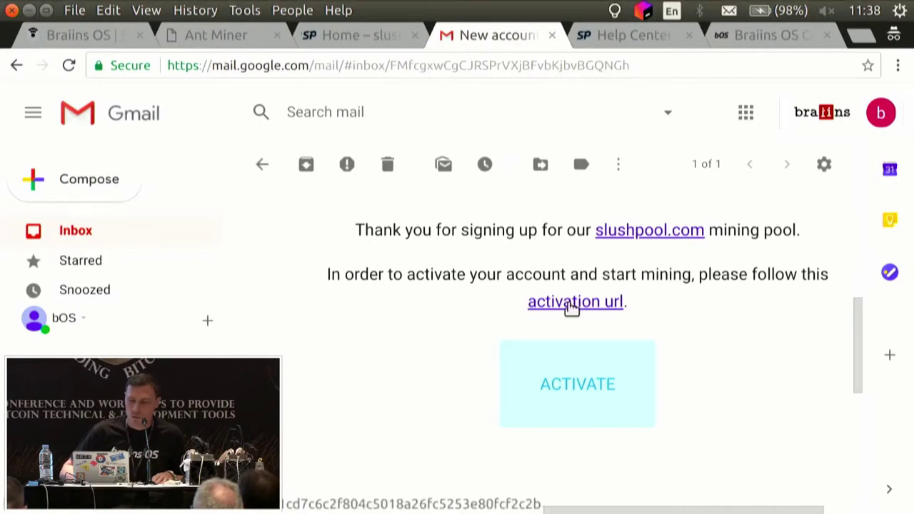
left_click(571, 303)
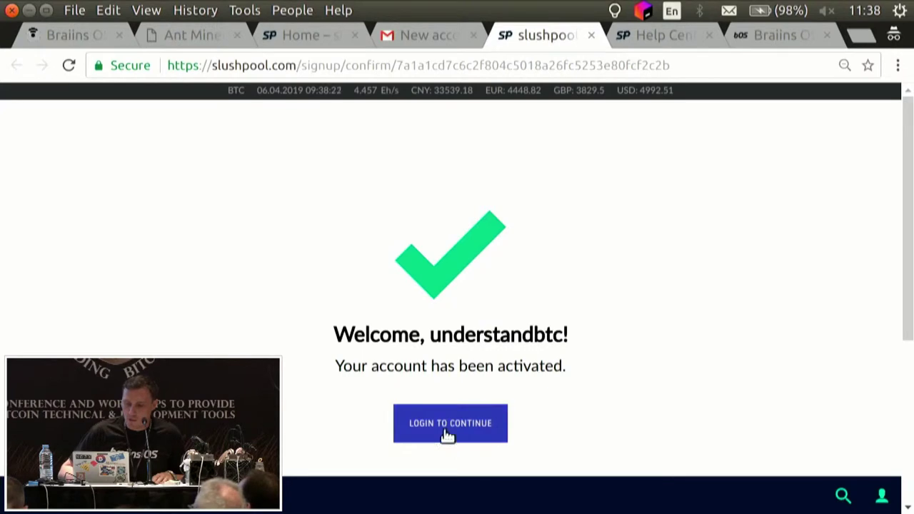
Log in to the activated Slush Pool account with its username and password.
left_click(446, 432)
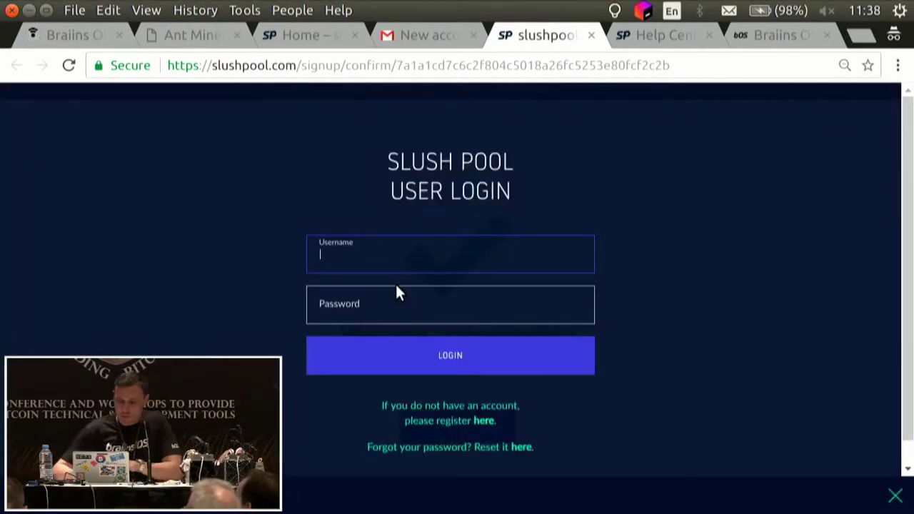
type("understandbtc")
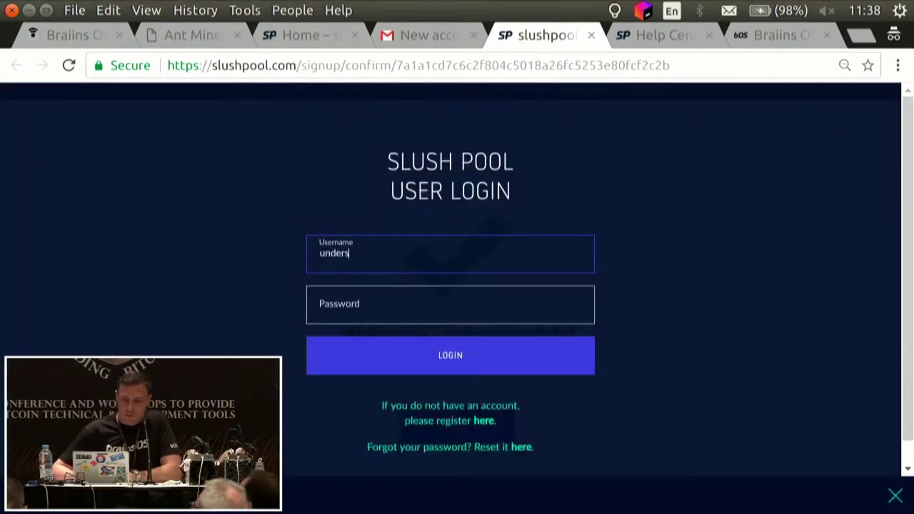
left_click(357, 303)
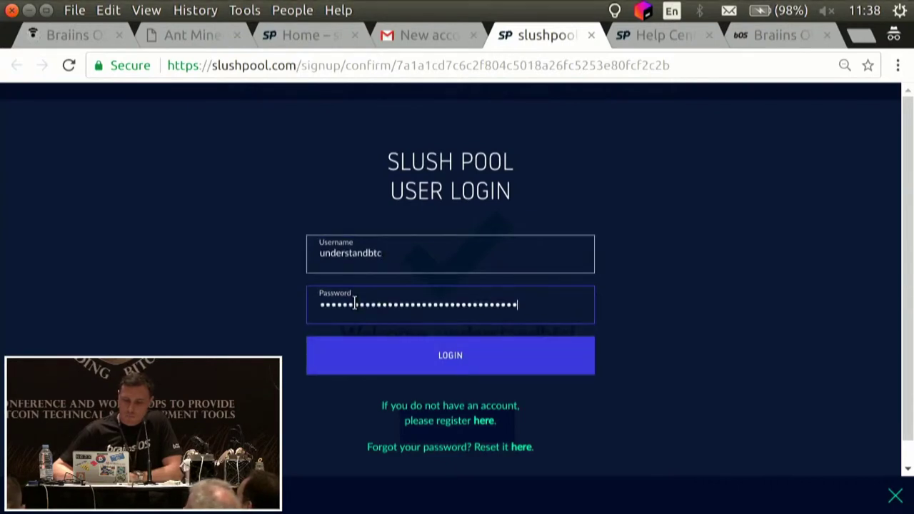
left_click(453, 365)
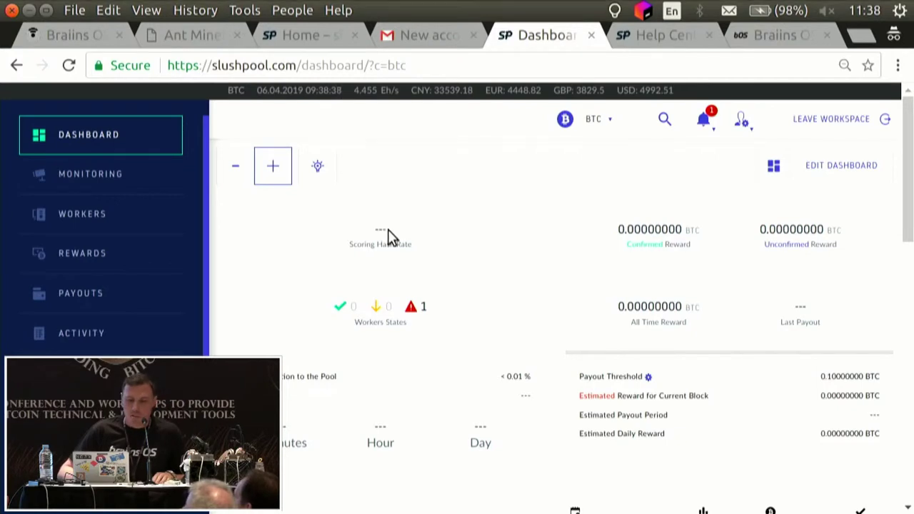
Open Workers and follow the 'How to start mining, mining URLs' guide link.
left_click(86, 214)
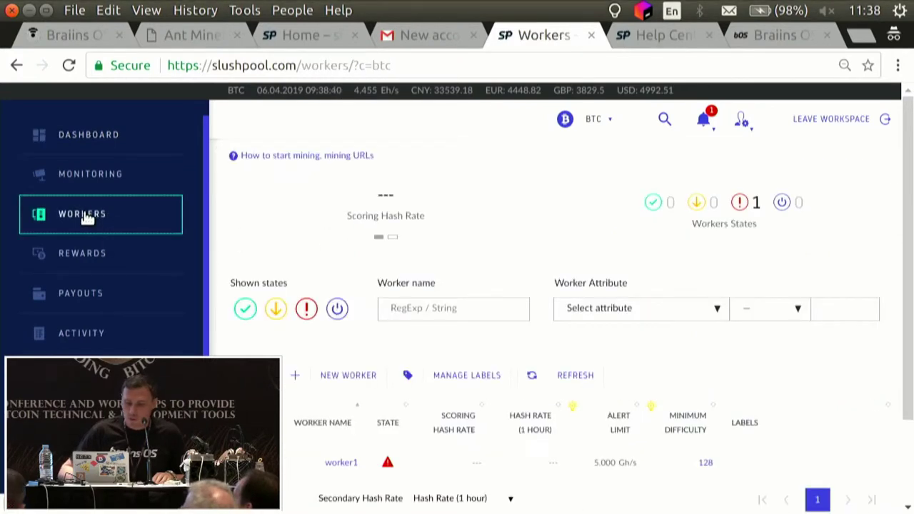
left_click(348, 158)
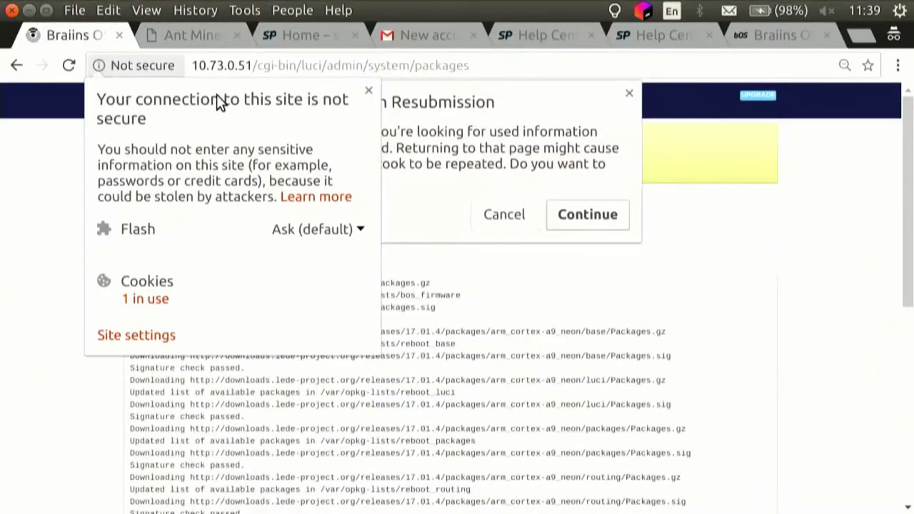
Dismiss the resubmission prompt and go to the miner's main page at 10.73.0.51.
left_click(487, 221)
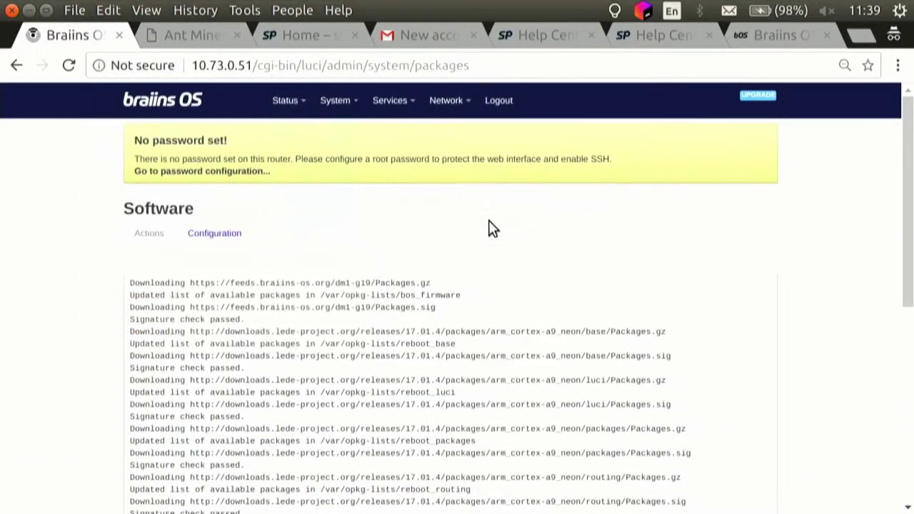
left_click(272, 65)
left_click(262, 66)
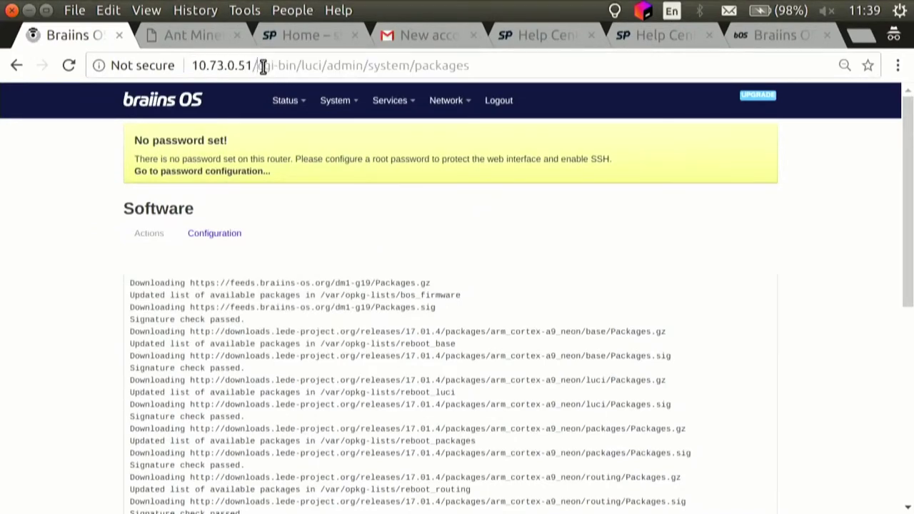
key("Delete")
key("Delete")
key("Delete")
key("Delete")
key("Delete")
key("Delete")
key("Delete")
key("Delete")
key("Delete")
key("Delete")
key("Delete")
key("Delete")
key("Delete")
key("Delete")
key("Delete")
key("Delete")
key("Delete")
key("Delete")
key("Delete")
key("Delete")
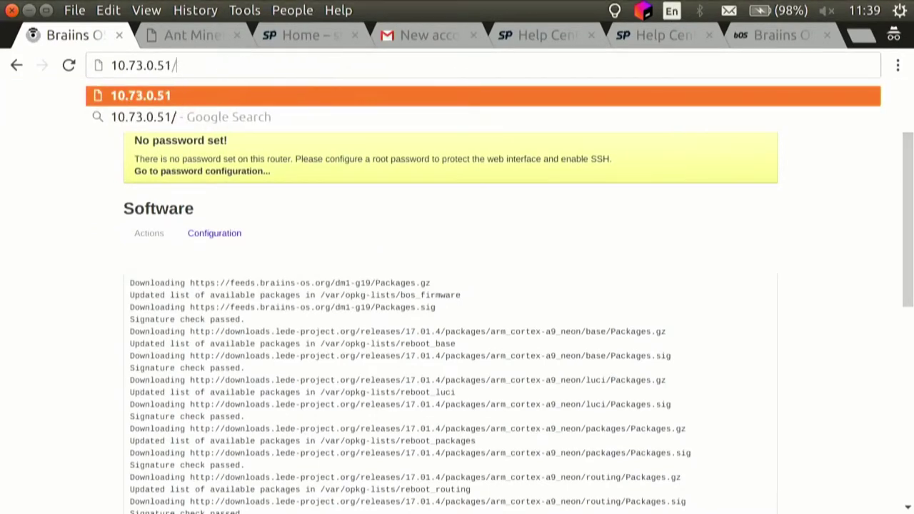
key("Return")
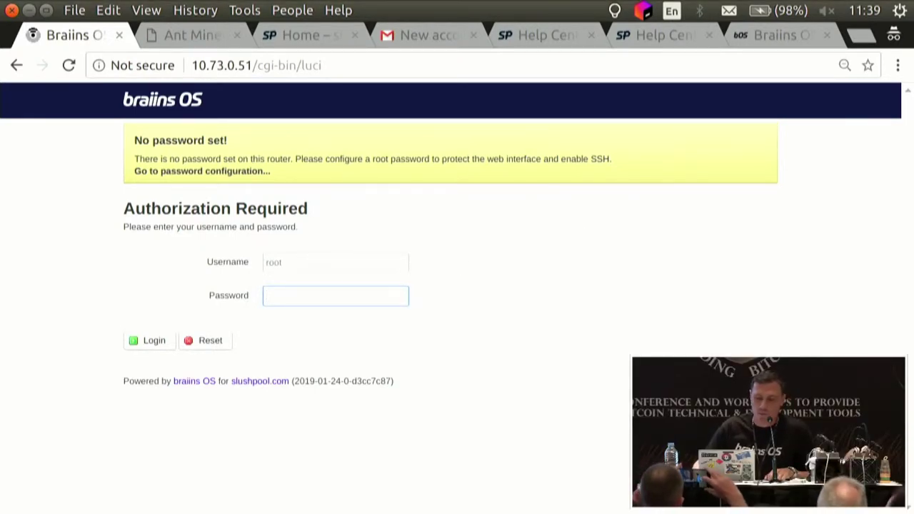
Log in to Braiins OS and go to Services > CGMiner.
left_click(150, 341)
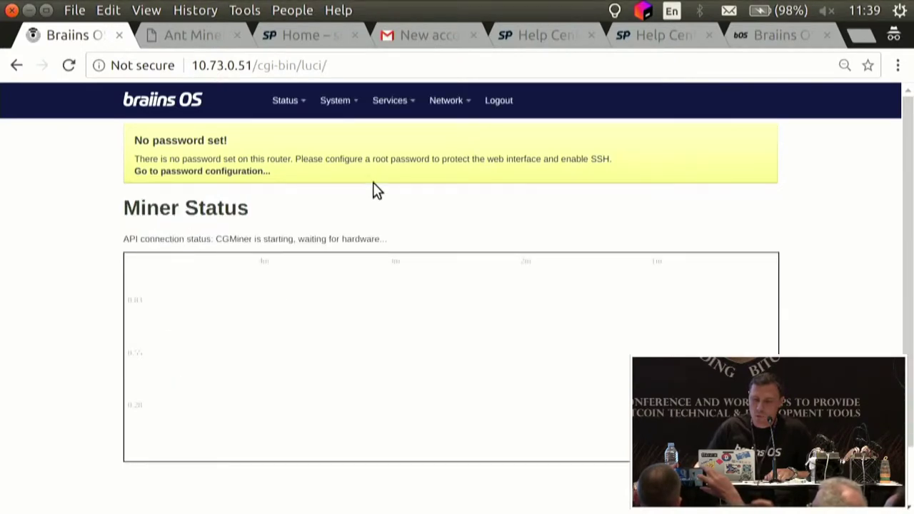
mouse_move(347, 101)
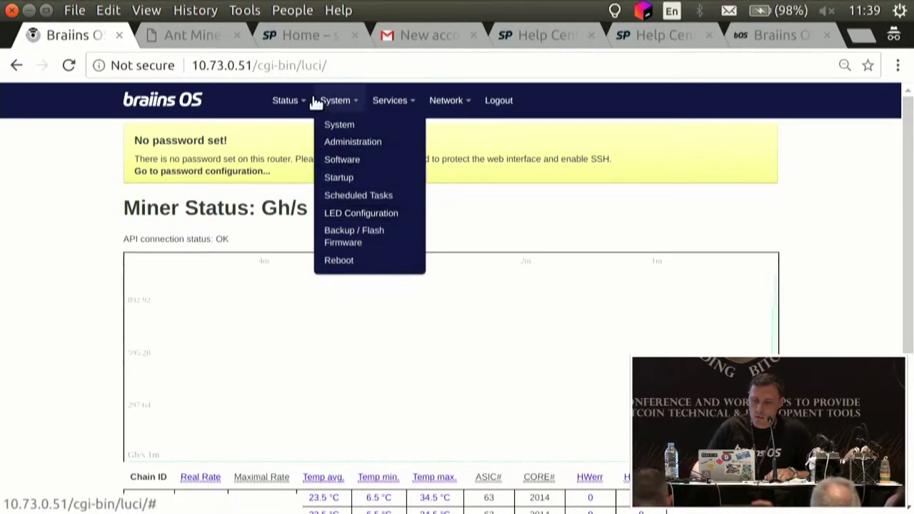
mouse_move(394, 102)
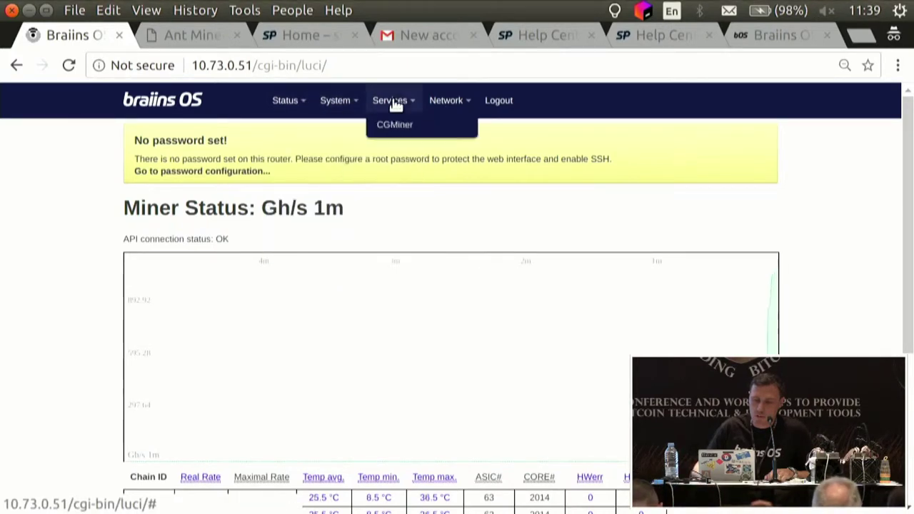
left_click(395, 126)
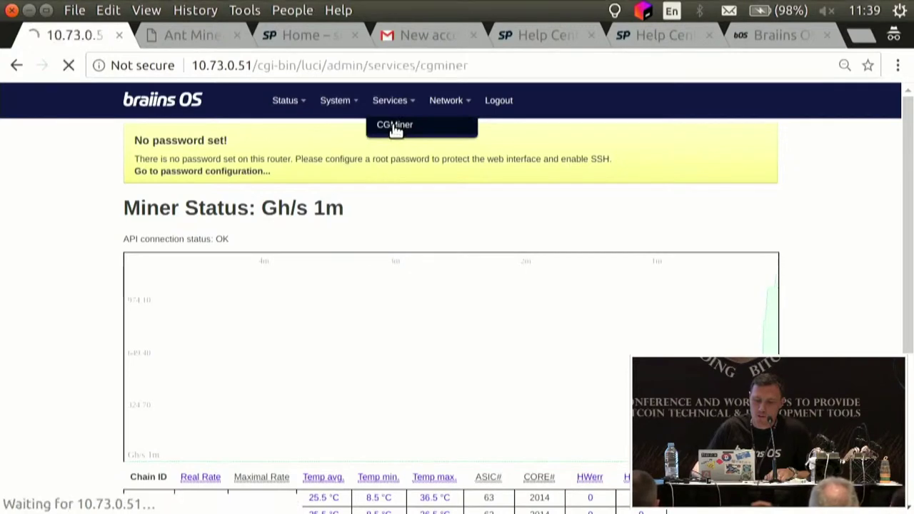
Replace the pool's User field with the new account's worker name and save the CGMiner configuration.
left_click(373, 343)
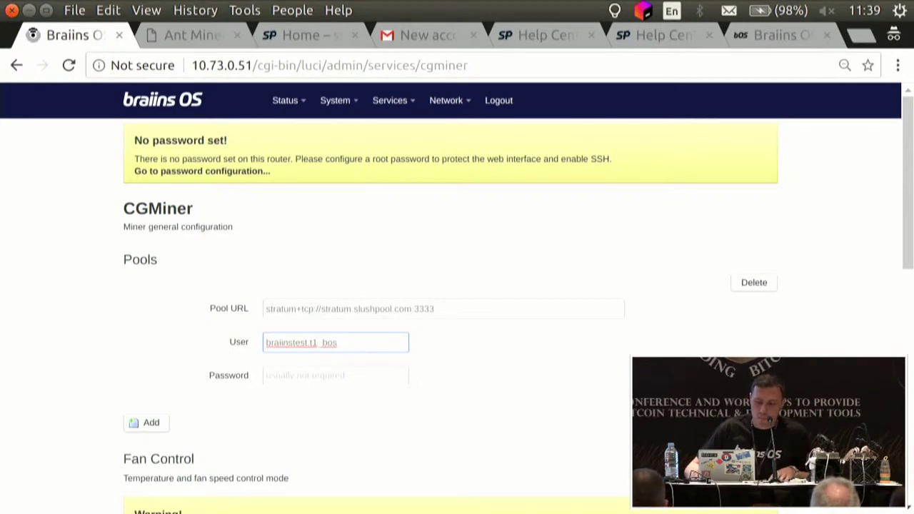
key("BackSpace")
key("BackSpace")
key("BackSpace")
key("BackSpace")
key("BackSpace")
key("BackSpace")
key("BackSpace")
key("BackSpace")
key("BackSpace")
key("BackSpace")
key("BackSpace")
key("BackSpace")
key("BackSpace")
key("BackSpace")
key("BackSpace")
key("BackSpace")
key("BackSpace")
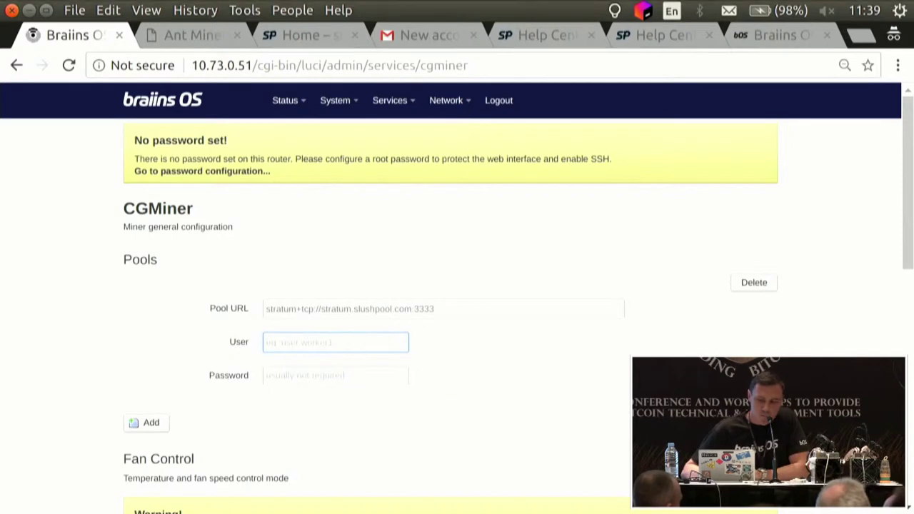
type("und")
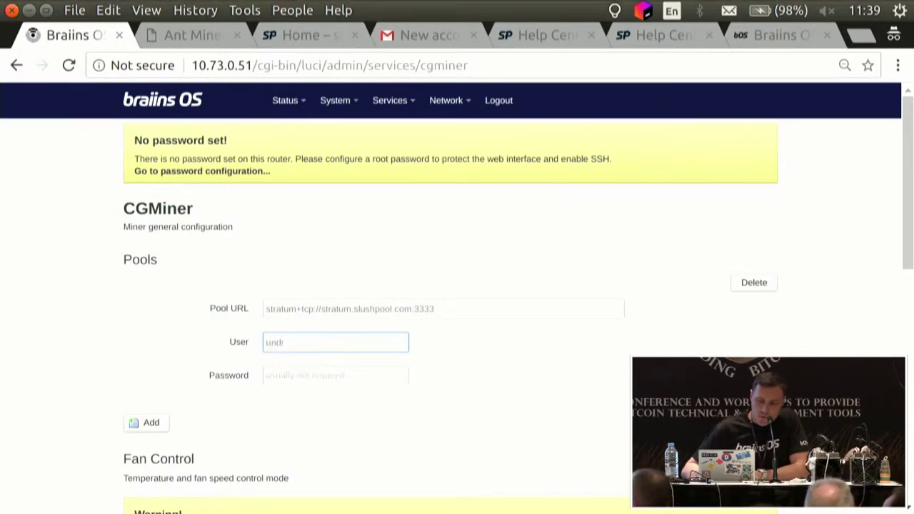
type("erstand br")
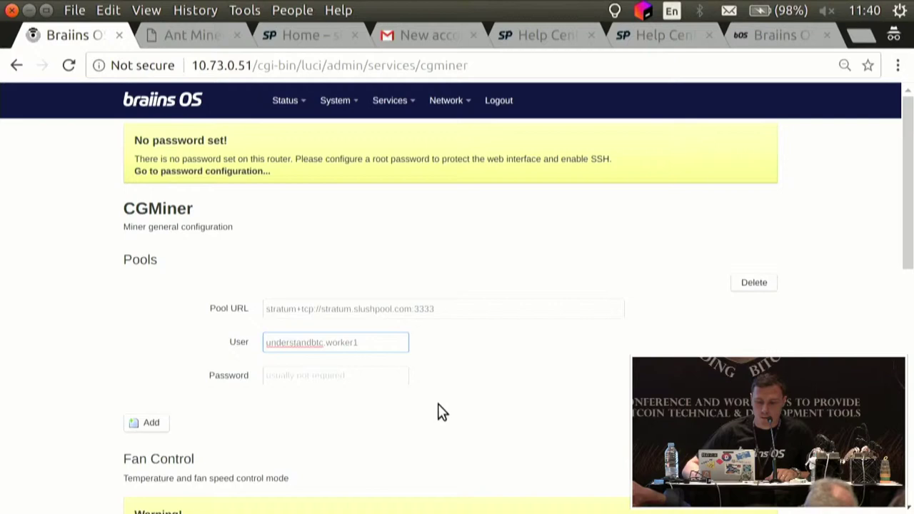
scroll(598, 340, "down", 4)
scroll(598, 340, "down", 10)
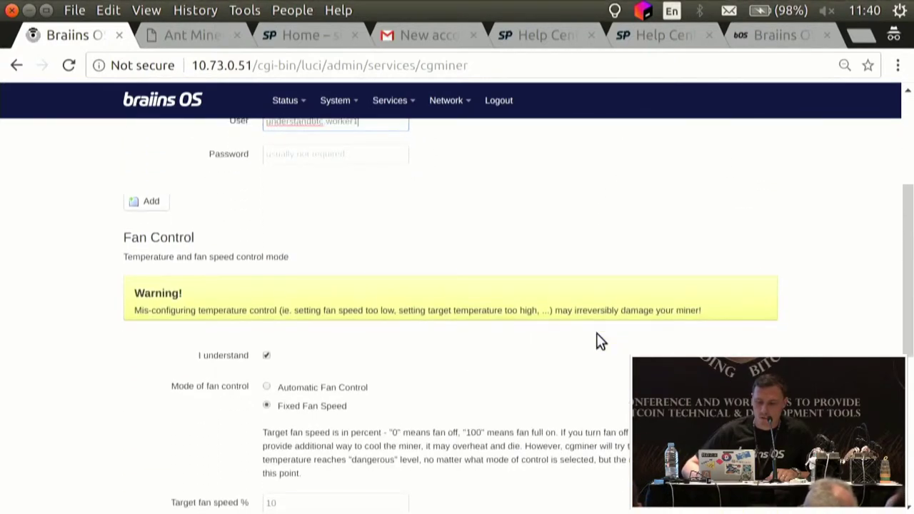
scroll(598, 341, "down", 1)
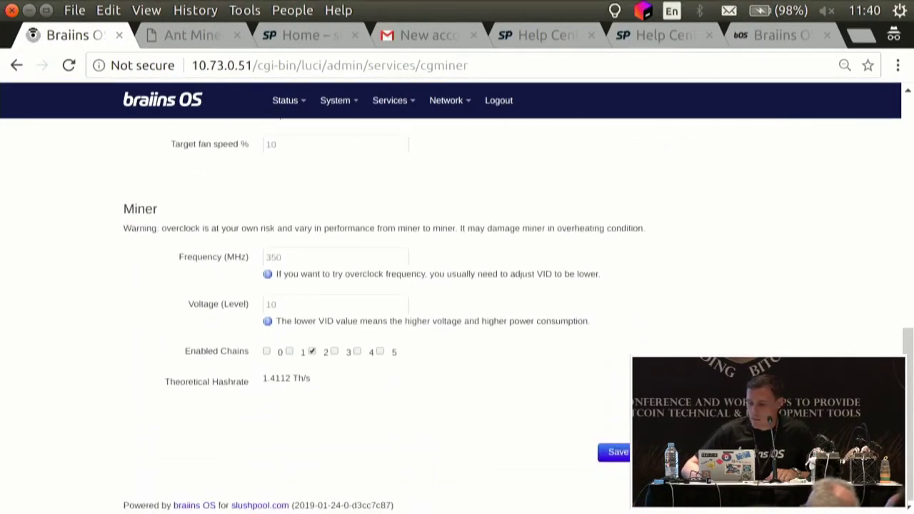
left_click(625, 455)
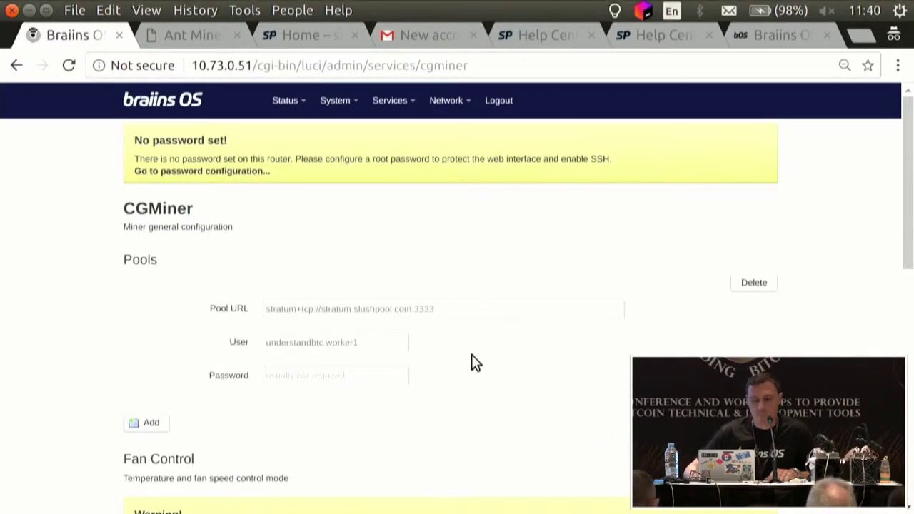
mouse_move(298, 96)
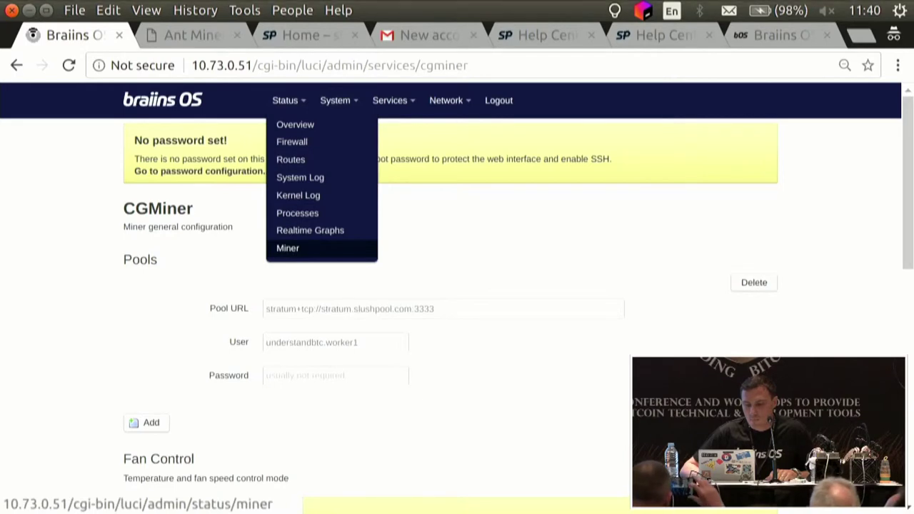
Open Status > Miner and review the ~1340 Gh/s hashrate and Alive Slush Pool connection.
left_click(292, 250)
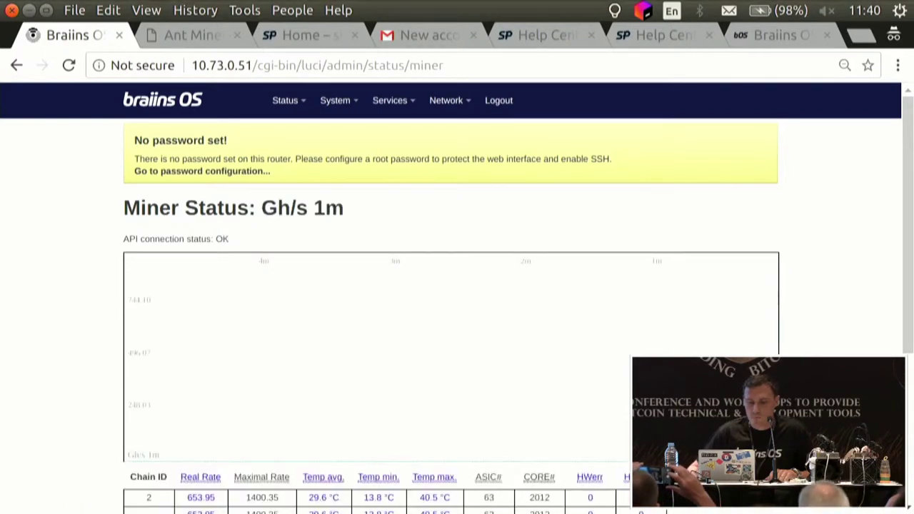
scroll(480, 200, "down", 3)
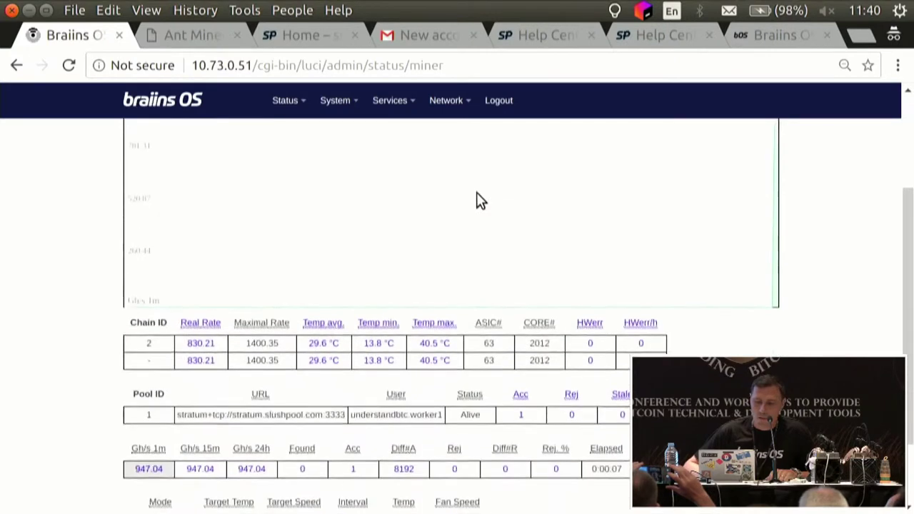
scroll(480, 200, "up", 1)
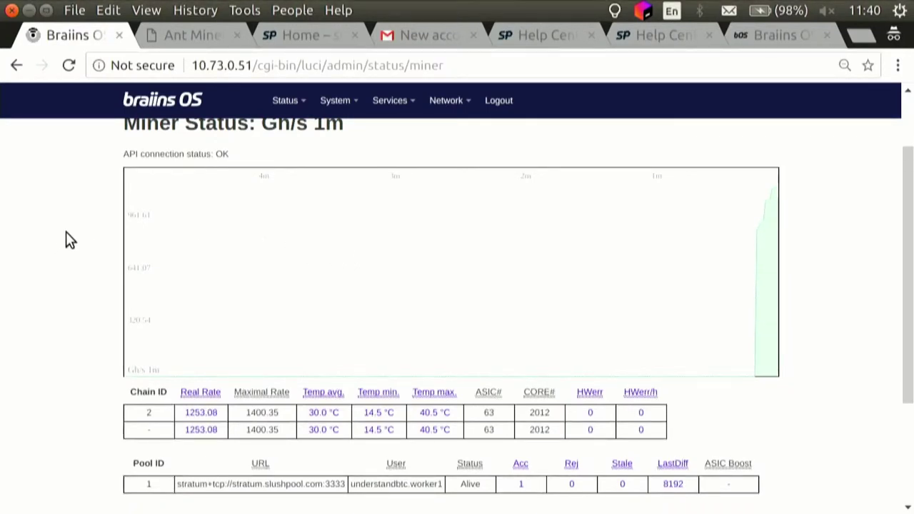
scroll(70, 235, "down", 1)
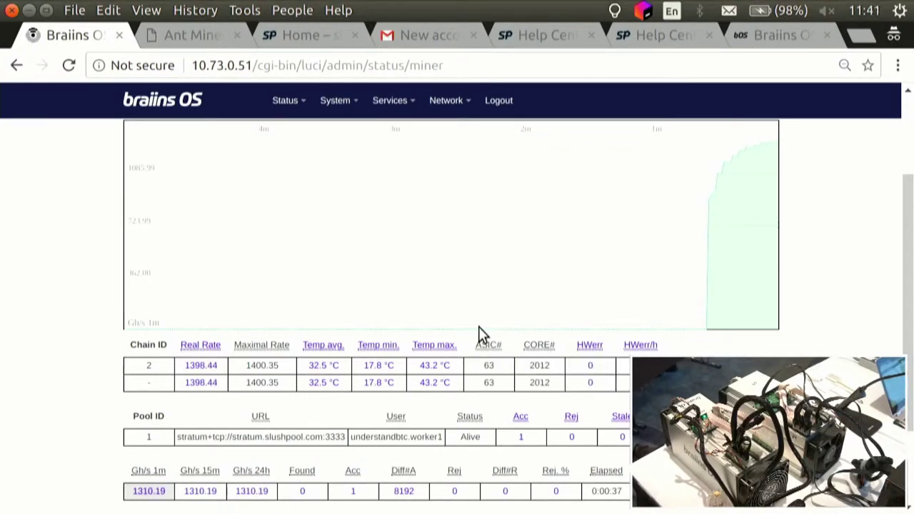
scroll(500, 318, "down", 1)
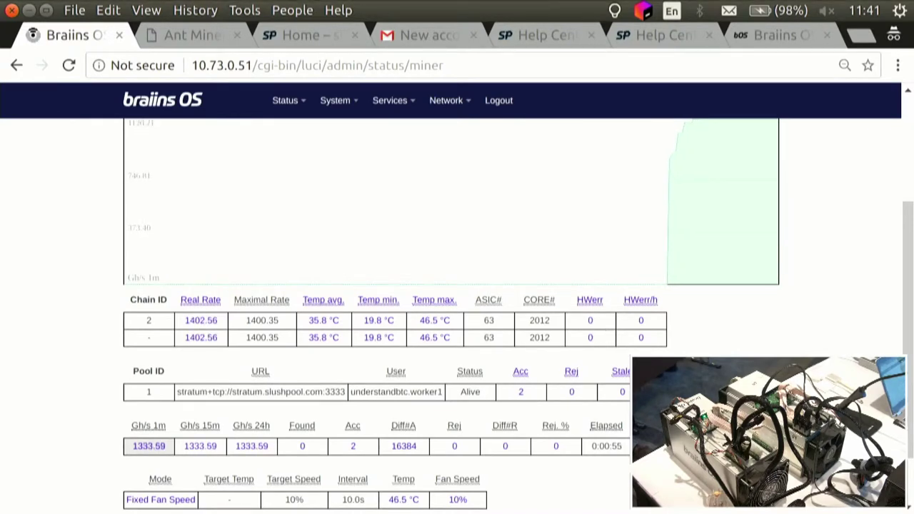
scroll(544, 324, "down", 1)
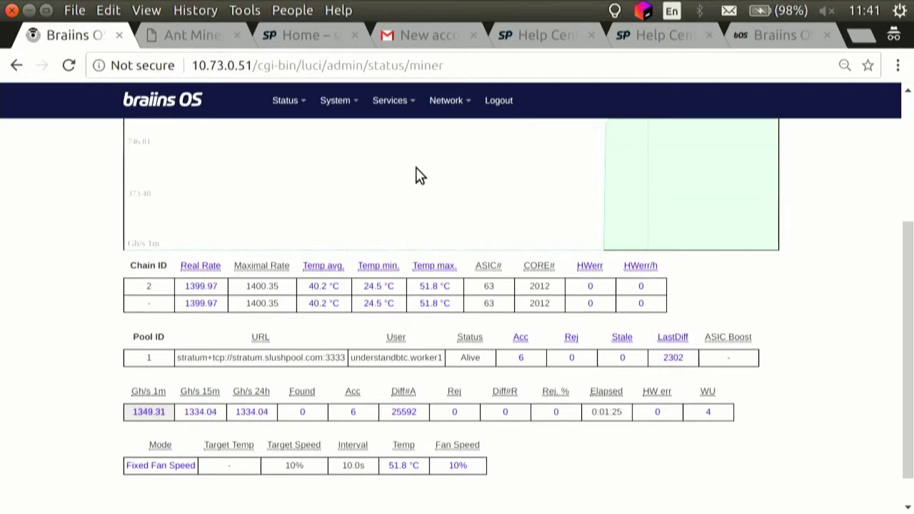
scroll(426, 240, "up", 1)
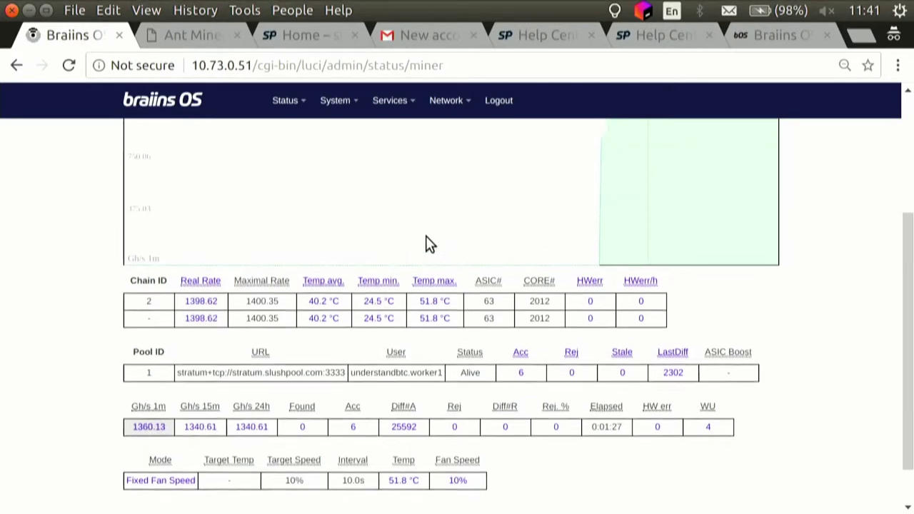
Switch to the stock Antminer at 10.73.0.50 showing its System Upgrade page.
scroll(426, 240, "up", 3)
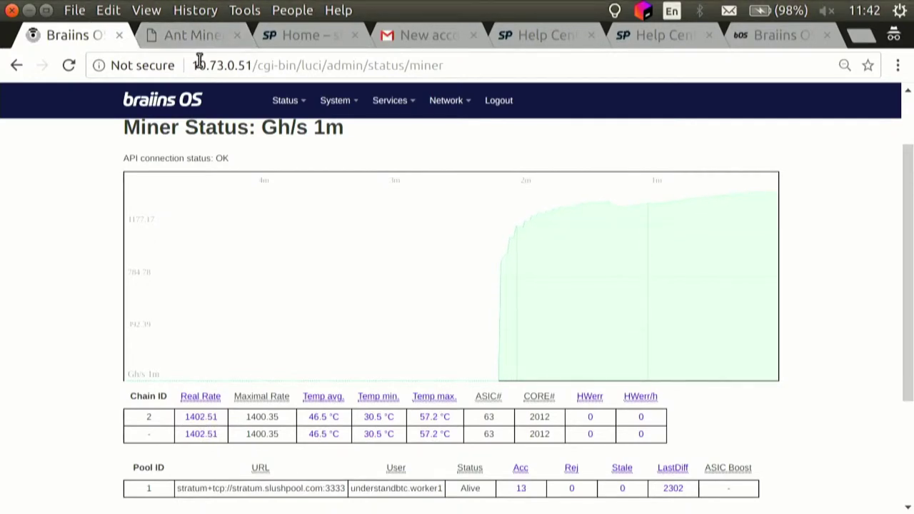
left_click(183, 37)
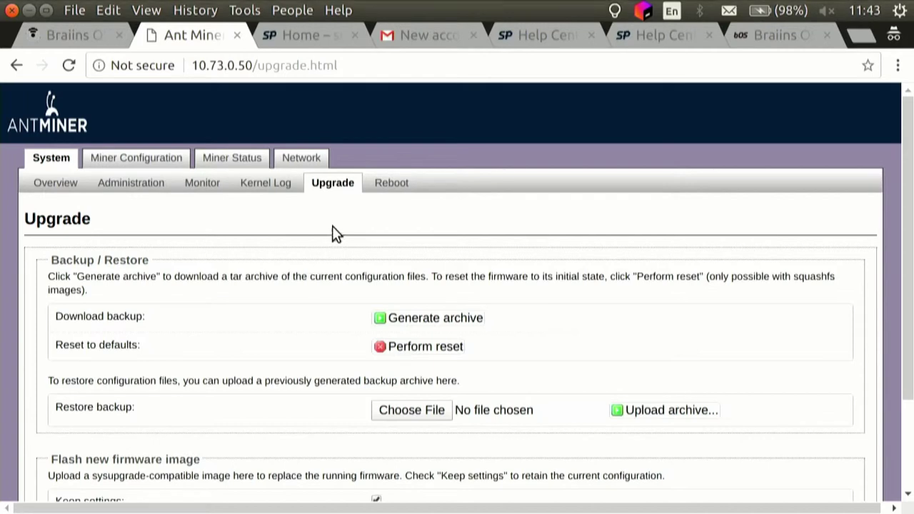
left_click(227, 167)
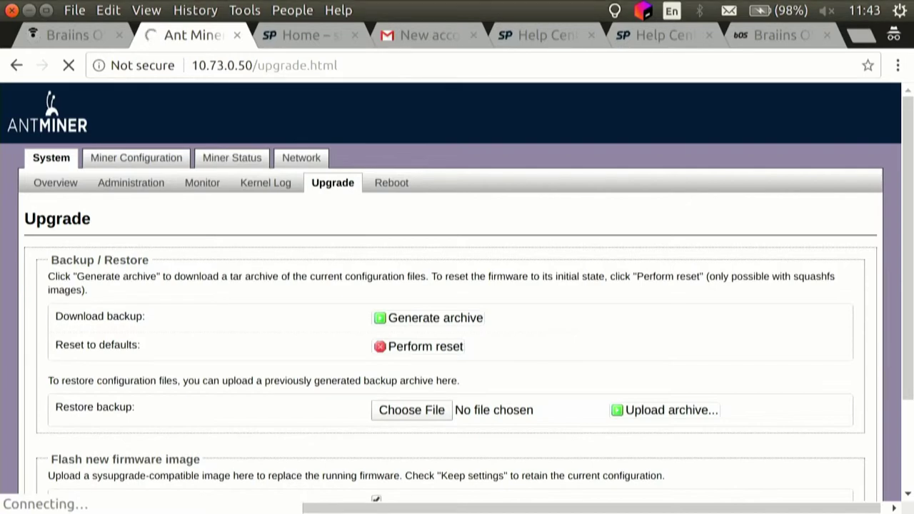
key("alt+Tab")
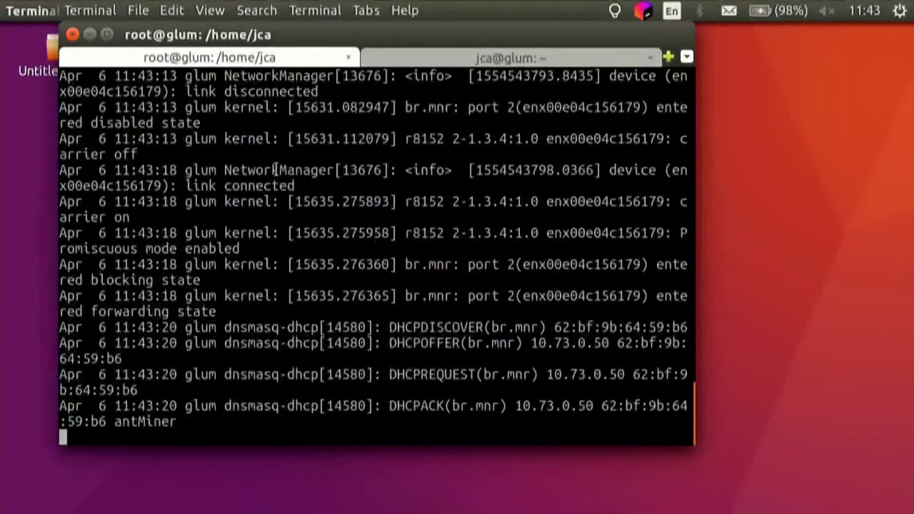
key("alt+Tab")
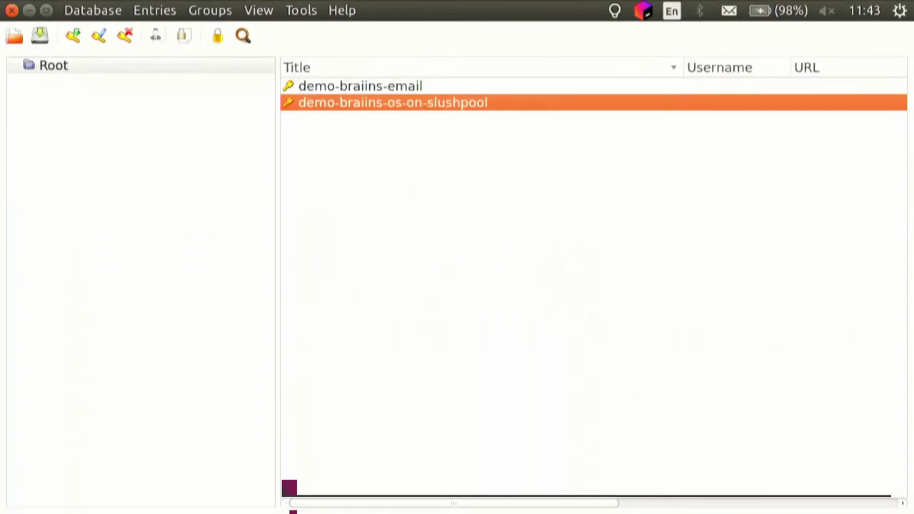
key("alt+Tab")
key("alt+Tab")
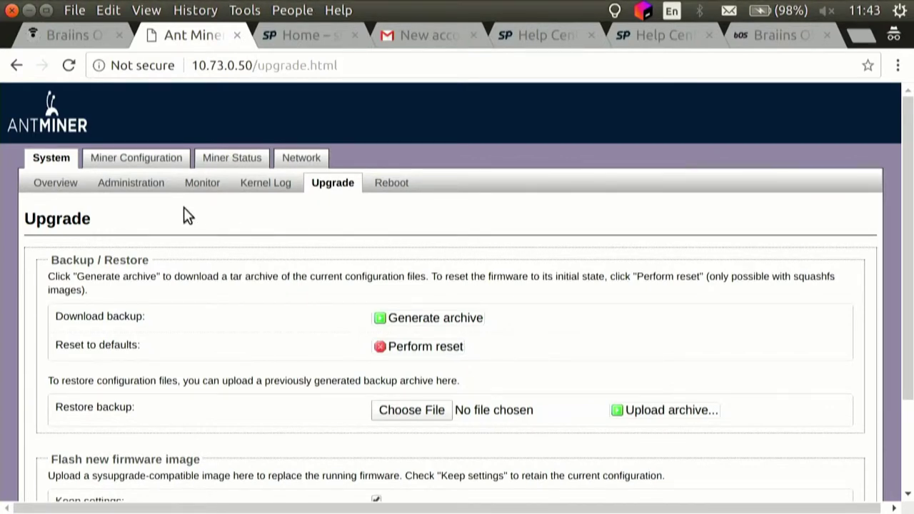
Check the Antminer S9's Miner Status and Antpool pool configuration, then view System Overview.
left_click(39, 185)
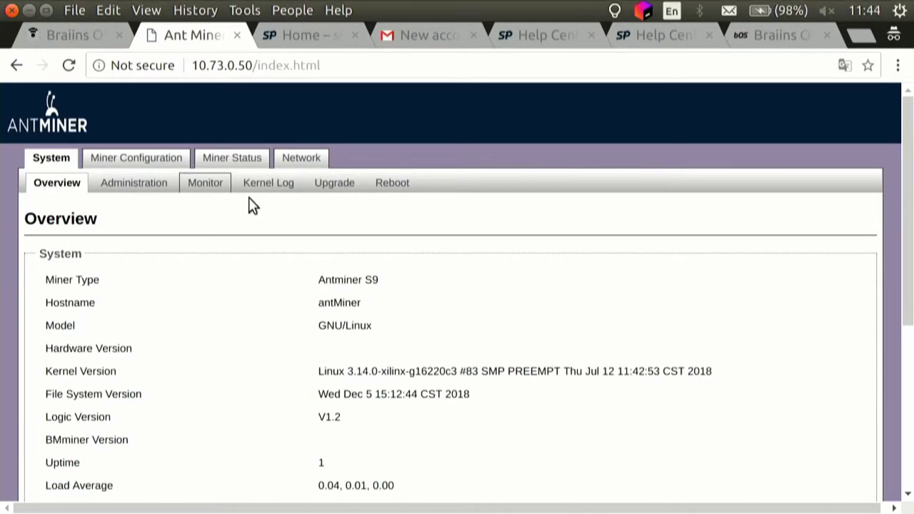
left_click(222, 162)
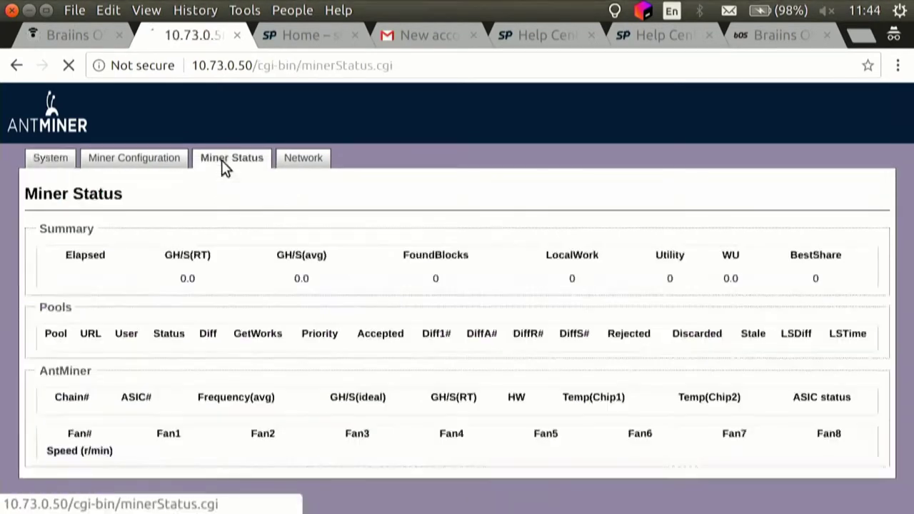
scroll(416, 267, "down", 1)
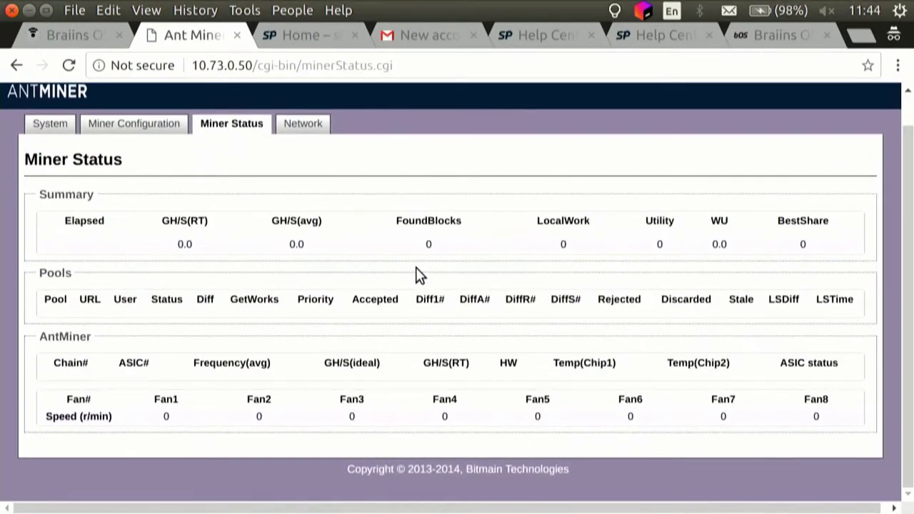
scroll(416, 276, "up", 1)
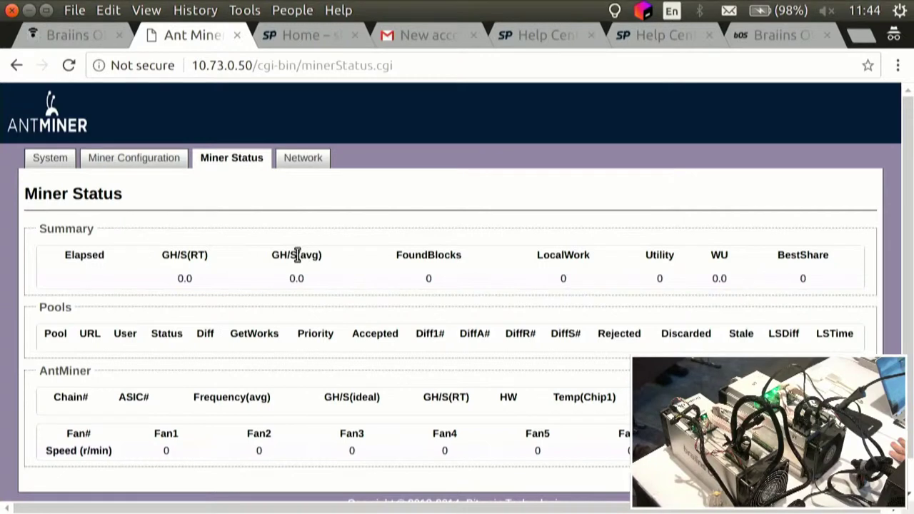
left_click(136, 156)
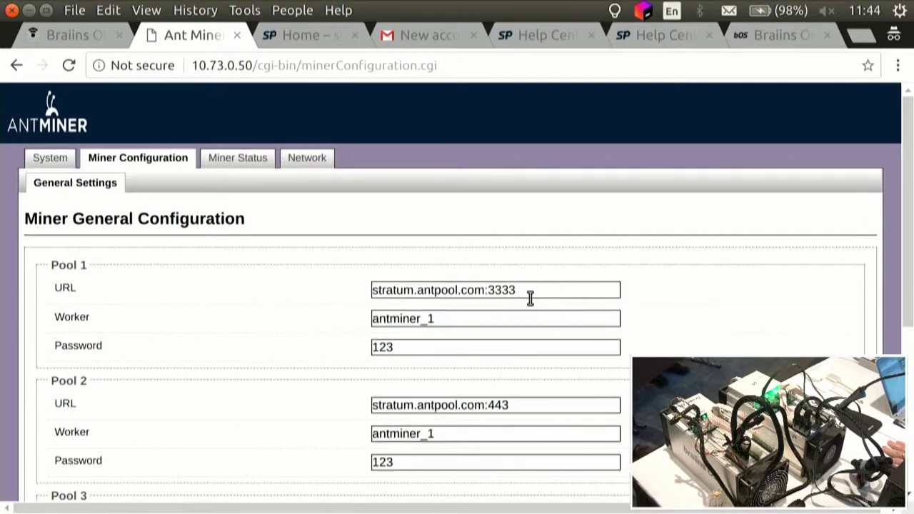
left_click(231, 156)
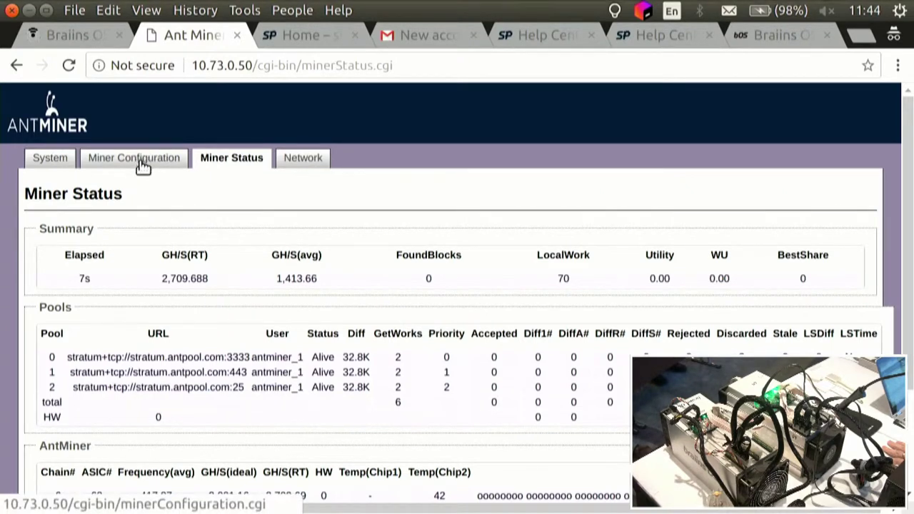
left_click(141, 164)
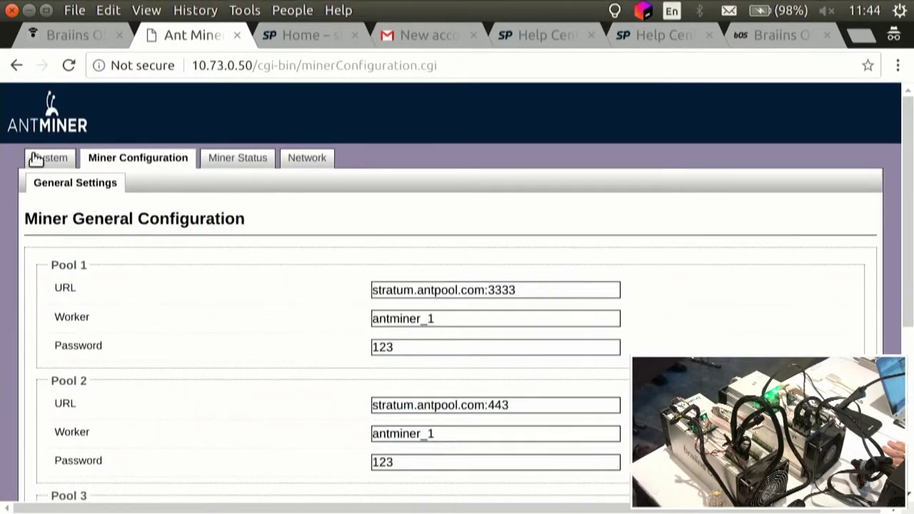
left_click(34, 159)
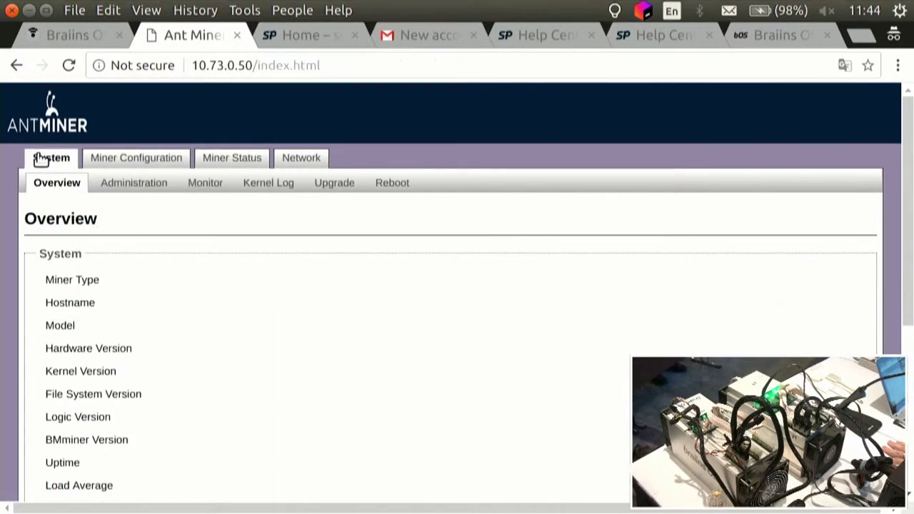
left_click(152, 185)
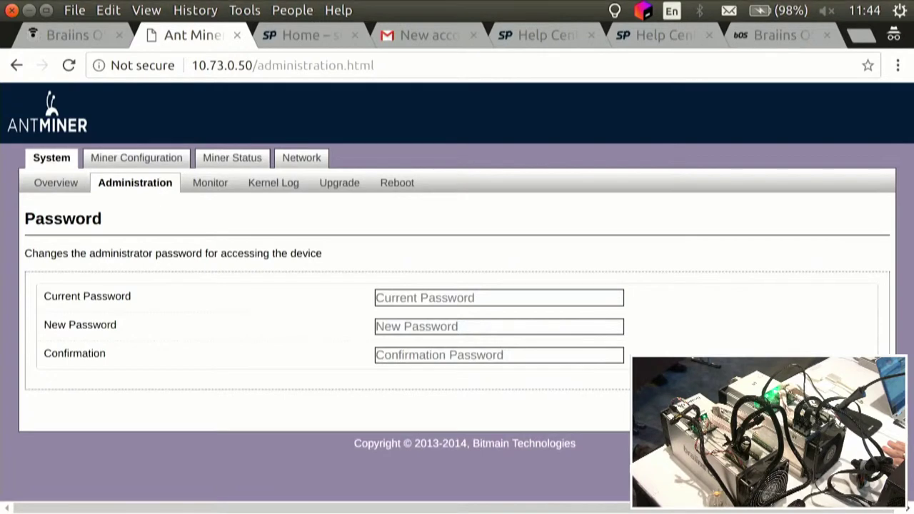
left_click(336, 187)
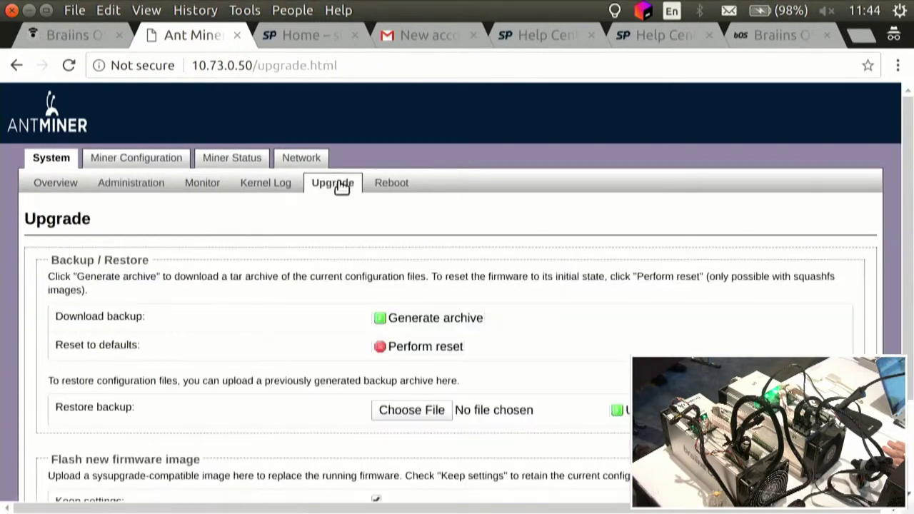
scroll(488, 222, "down", 3)
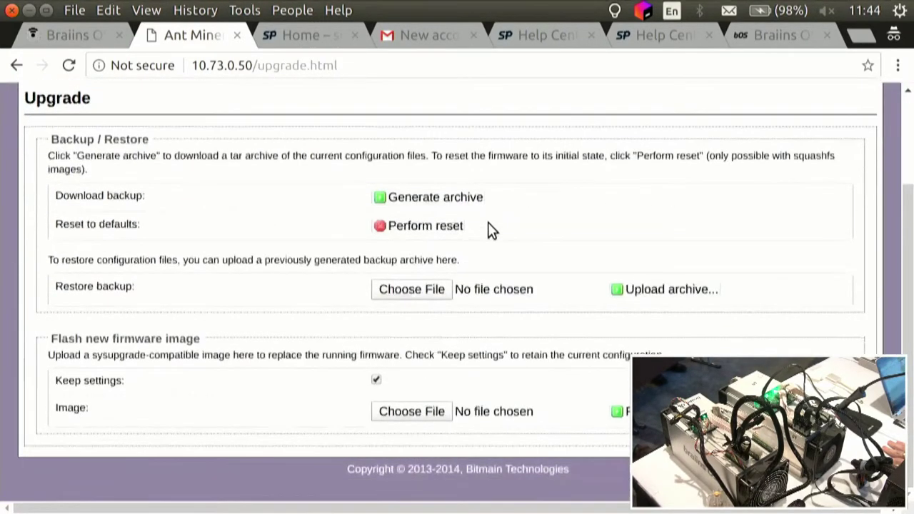
left_click(419, 413)
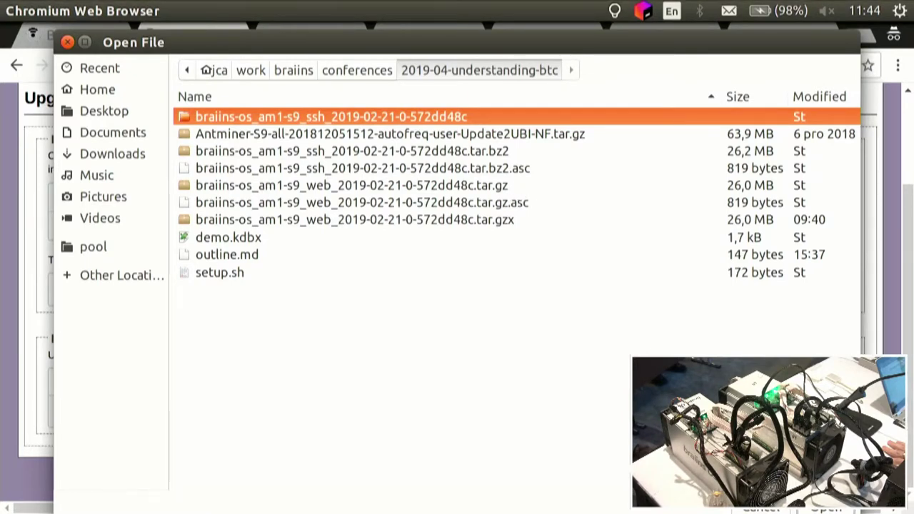
left_click(399, 187)
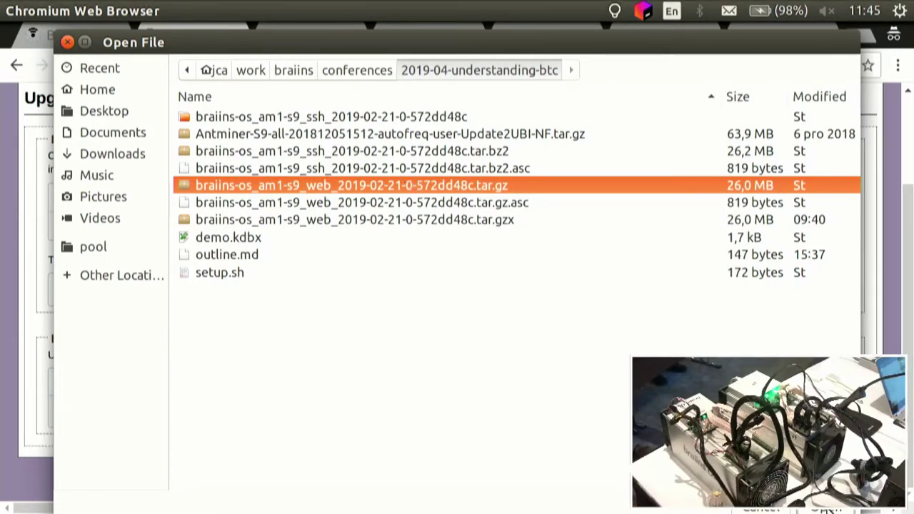
Flash the chosen Braiins OS image onto the Antminer, confirming replacement of its running firmware.
left_click(823, 511)
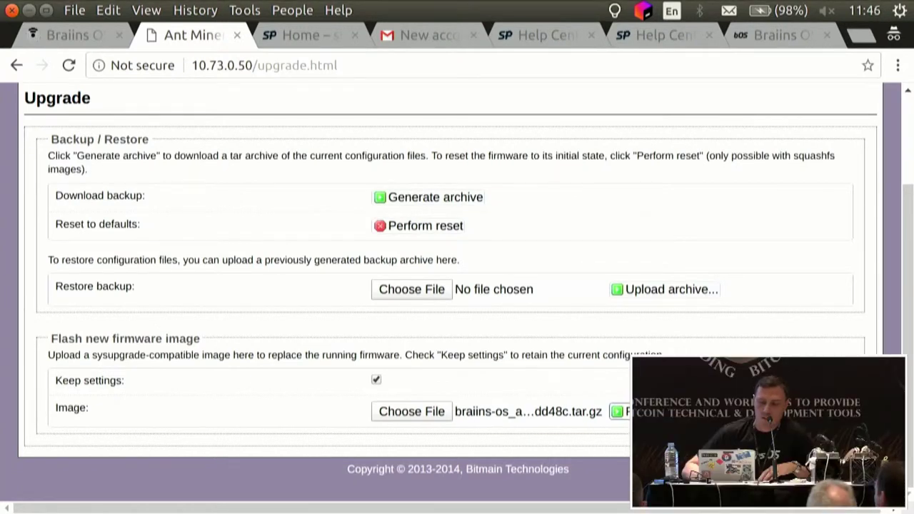
left_click(620, 412)
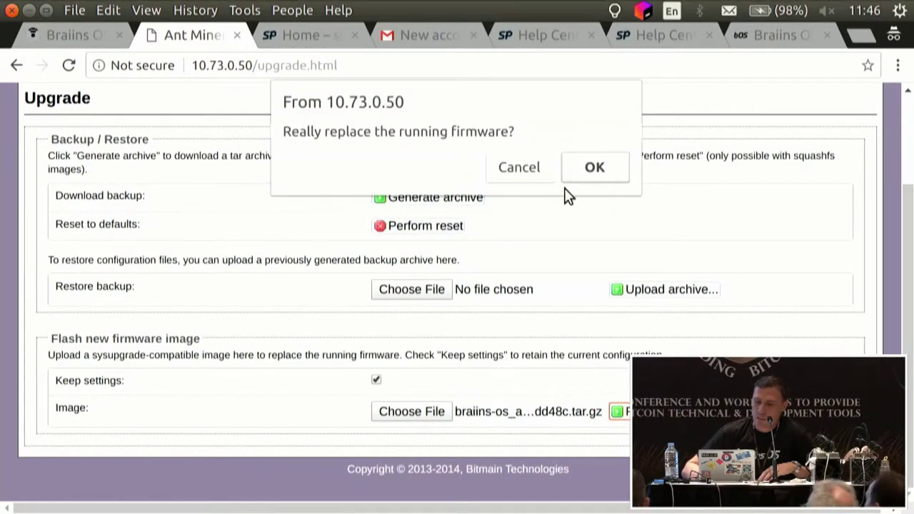
left_click(594, 170)
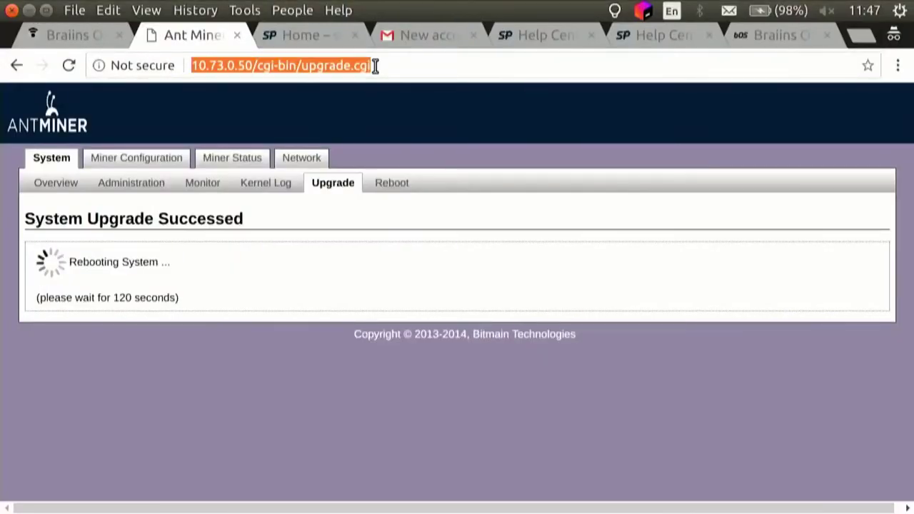
Load the miner's root address 10.73.0.50 and reload it while the miner reboots.
left_click(373, 65)
key("BackSpace")
key("BackSpace")
key("BackSpace")
key("BackSpace")
key("BackSpace")
key("BackSpace")
key("BackSpace")
key("BackSpace")
key("BackSpace")
key("BackSpace")
key("BackSpace")
key("BackSpace")
key("BackSpace")
key("BackSpace")
key("BackSpace")
key("BackSpace")
key("BackSpace")
key("BackSpace")
key("BackSpace")
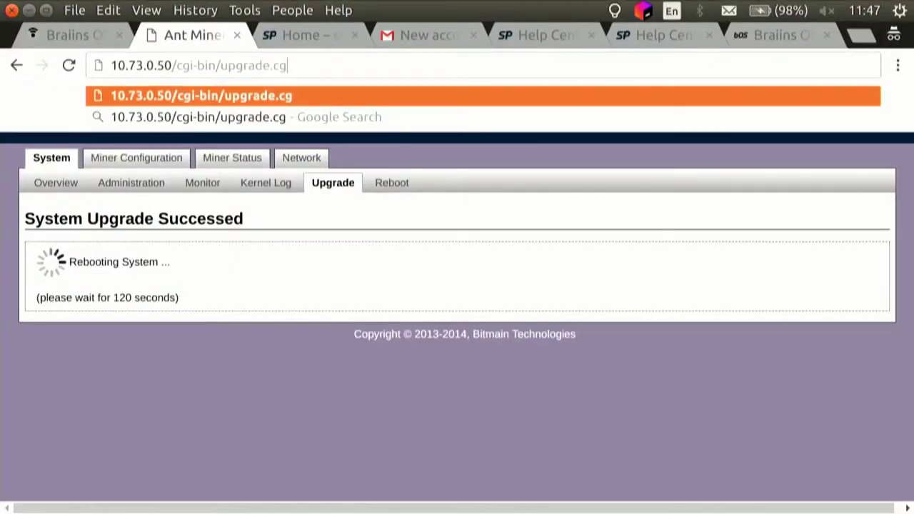
key("BackSpace")
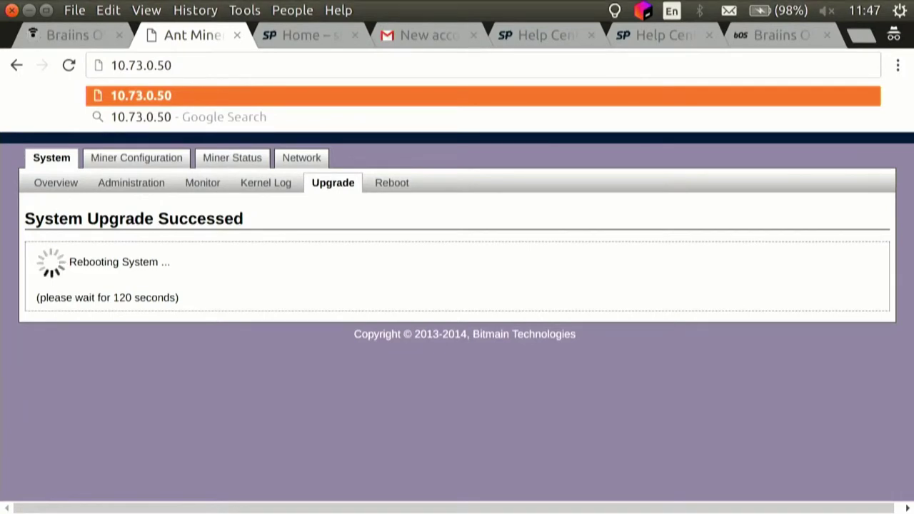
key("Return")
key("F5")
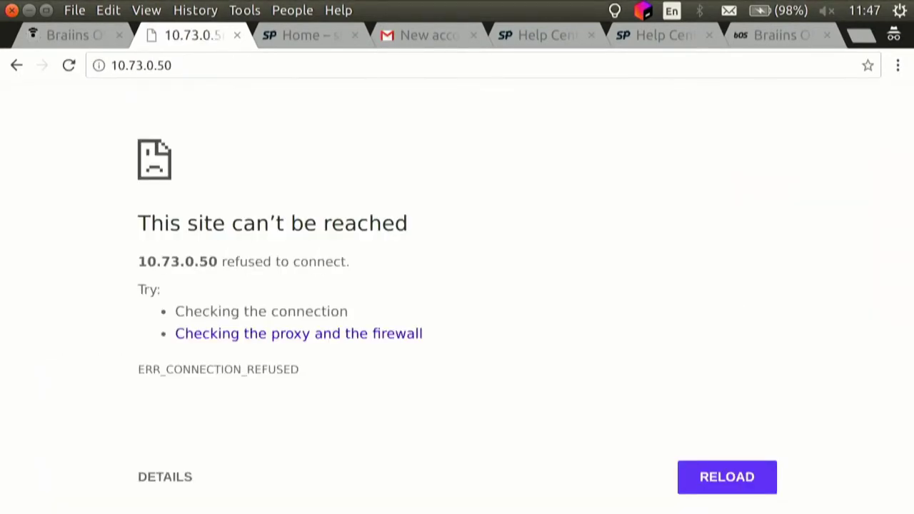
Ping 10.73.0.50 from a new Terminal tab to watch the rebooted miner reply.
key("alt+Tab")
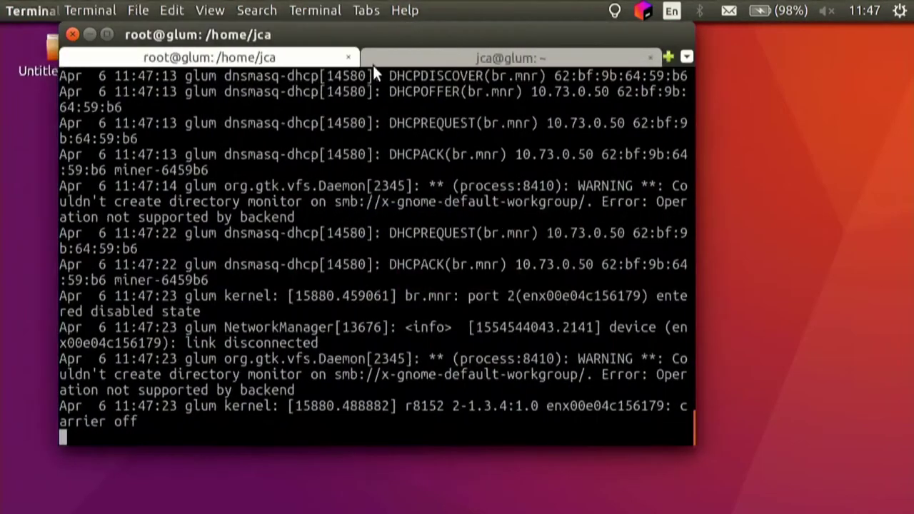
key("Return")
key("Return")
key("Return")
key("Return")
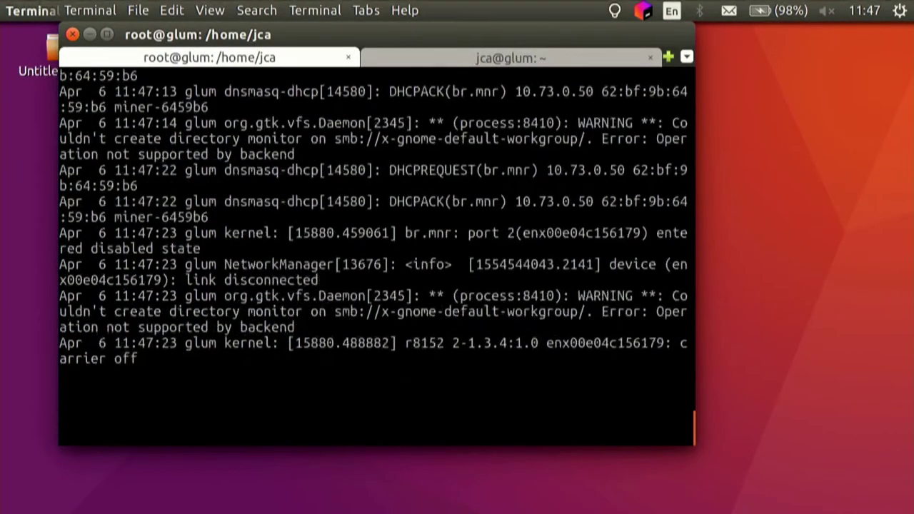
key("ctrl+shift+t")
type("ping 10.73.0.50")
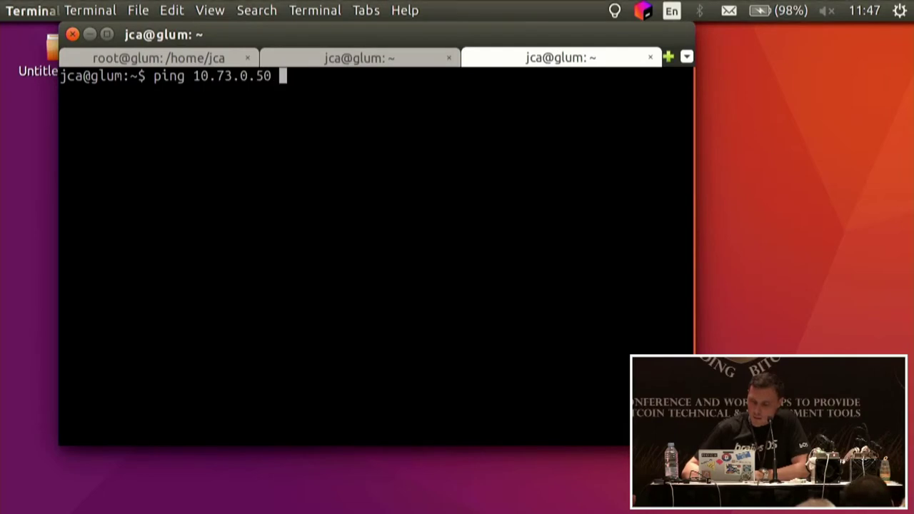
key("Return")
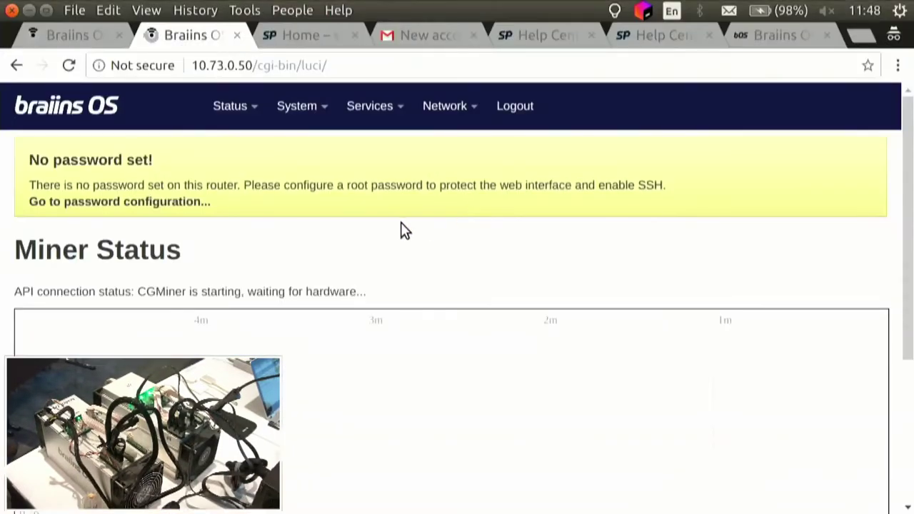
On Services > CGMiner, replace the pool User with the Slush Pool username followed by .worker1.
left_click(402, 109)
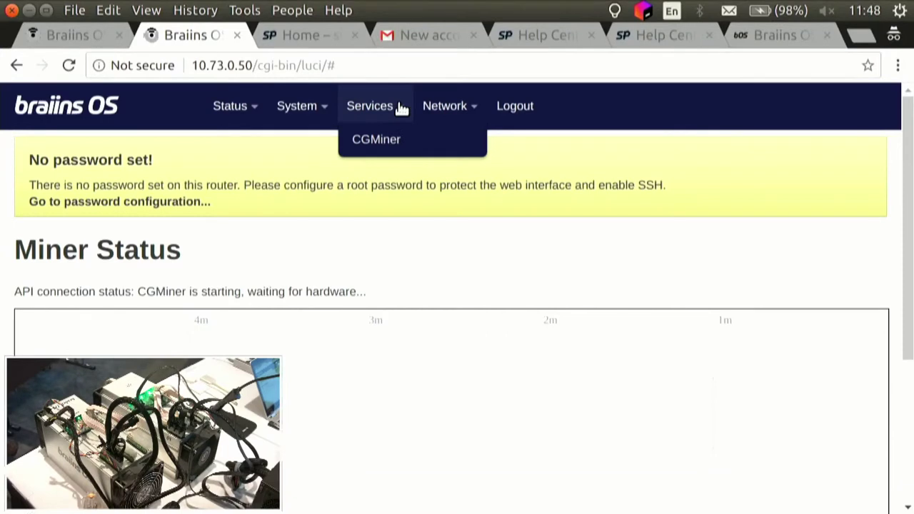
left_click(385, 139)
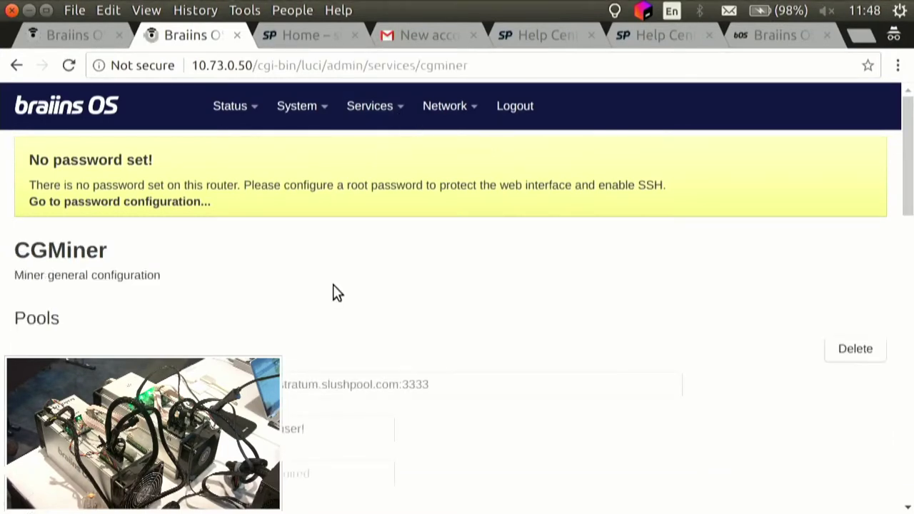
scroll(335, 292, "down", 3)
left_click(322, 316)
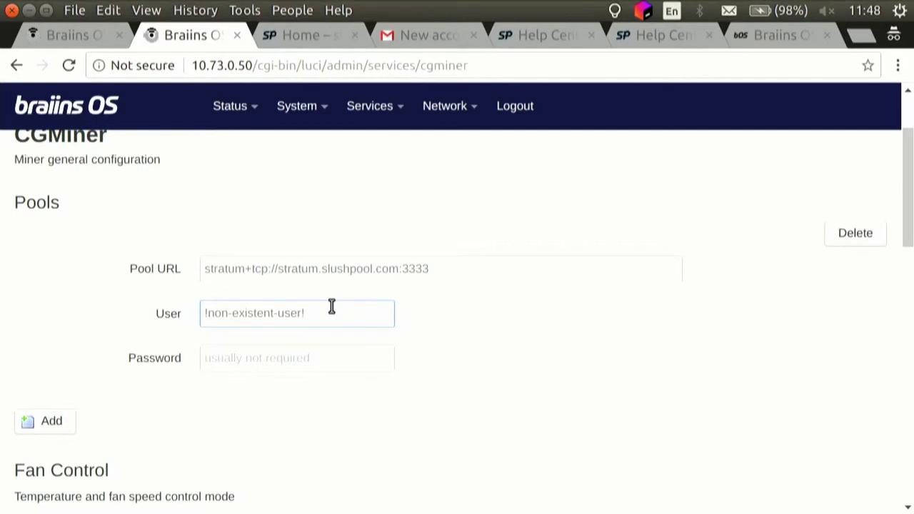
key("Delete")
key("Delete")
key("Delete")
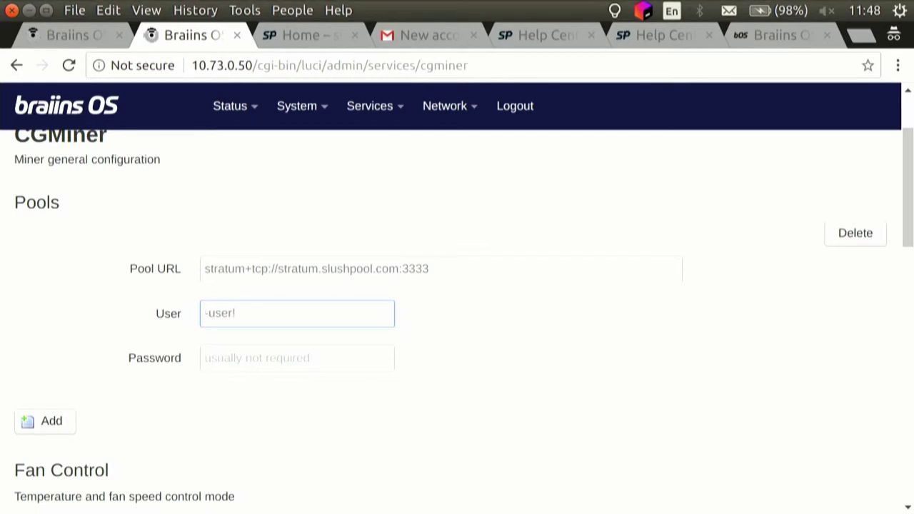
key("Delete")
key("Delete")
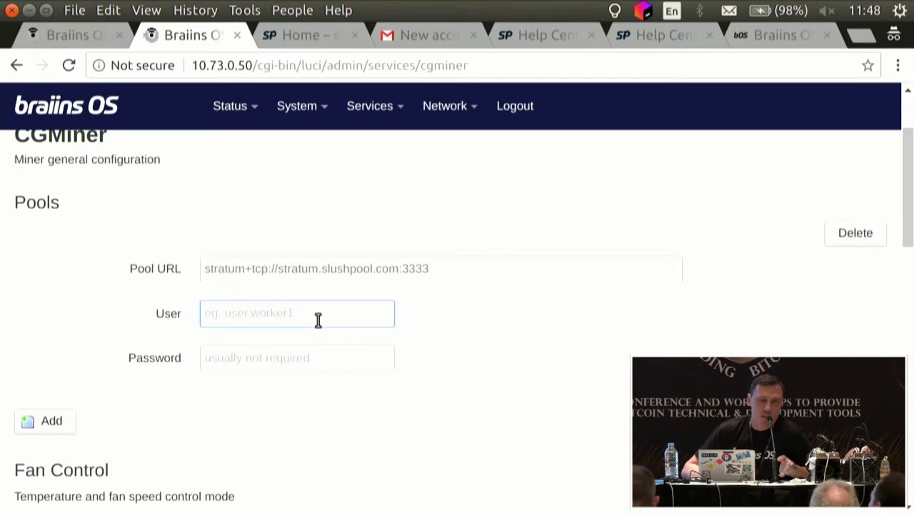
left_click(319, 321)
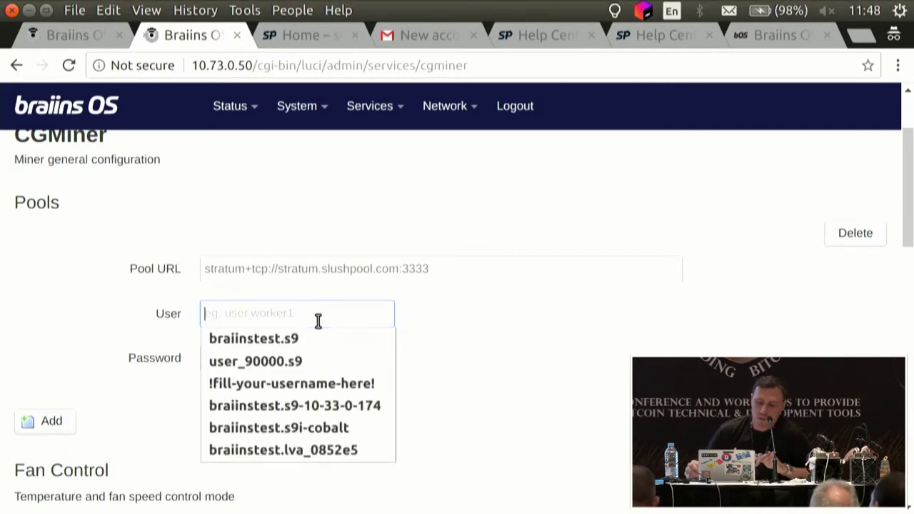
type("undr")
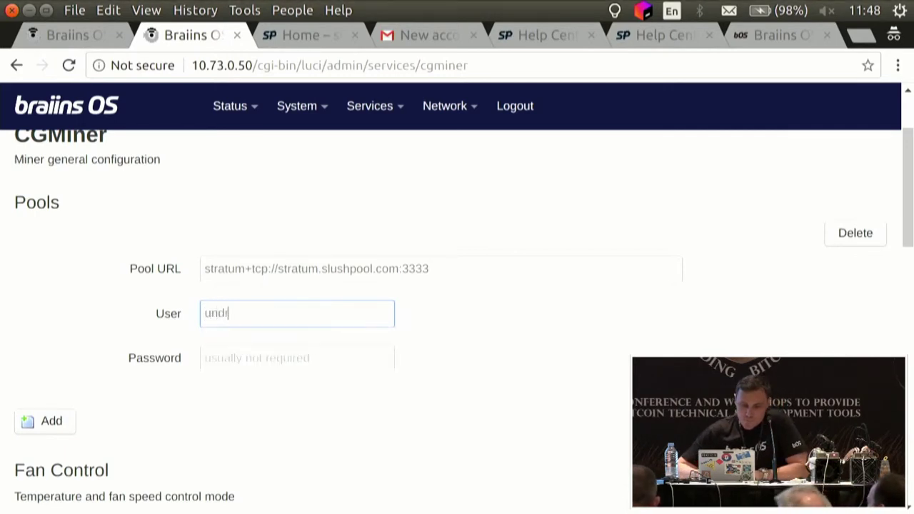
key("BackSpace")
type("erstandbt")
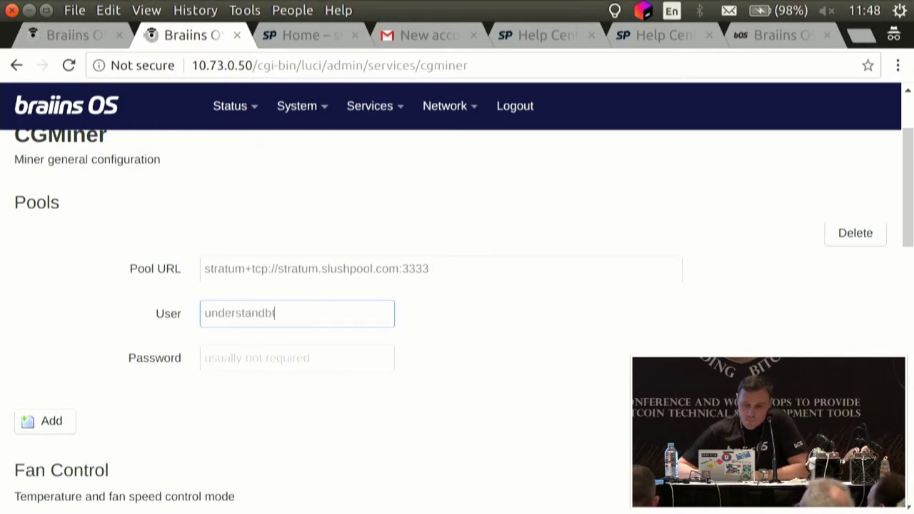
type("c.worker")
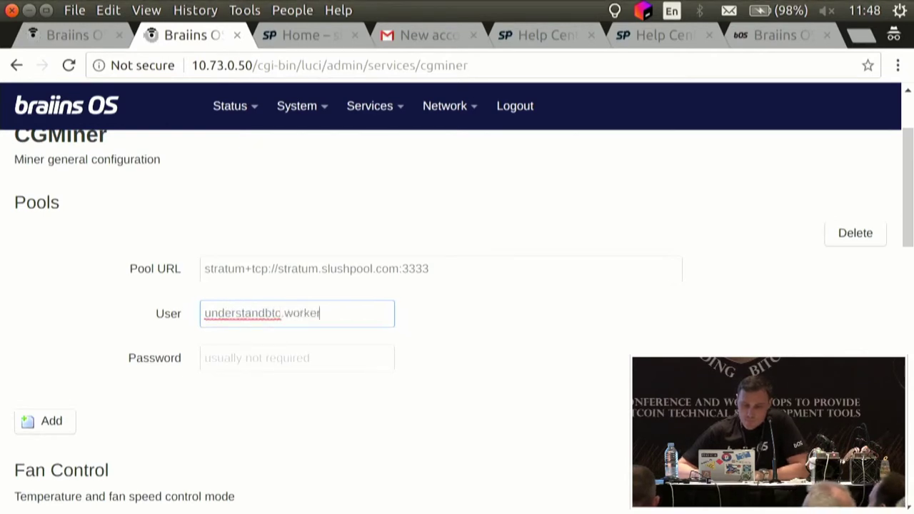
type("1")
scroll(166, 304, "down", 1)
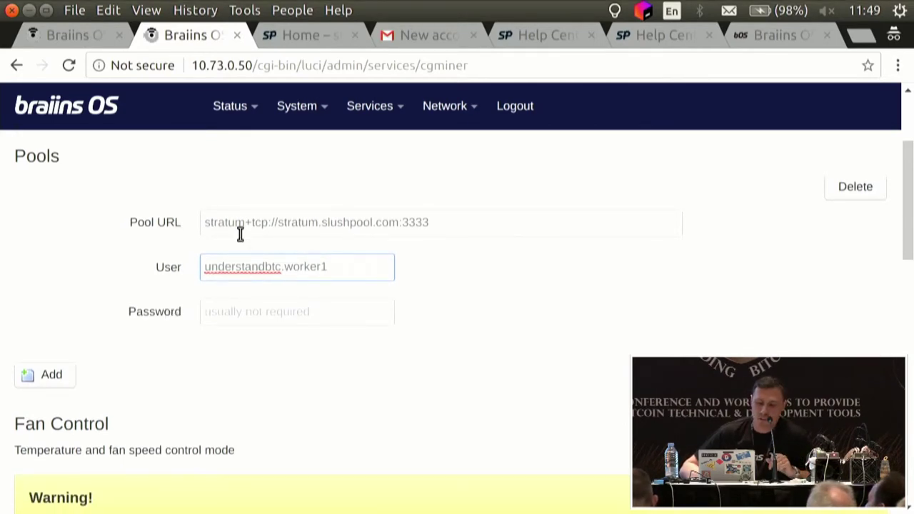
scroll(239, 235, "down", 4)
scroll(238, 233, "down", 4)
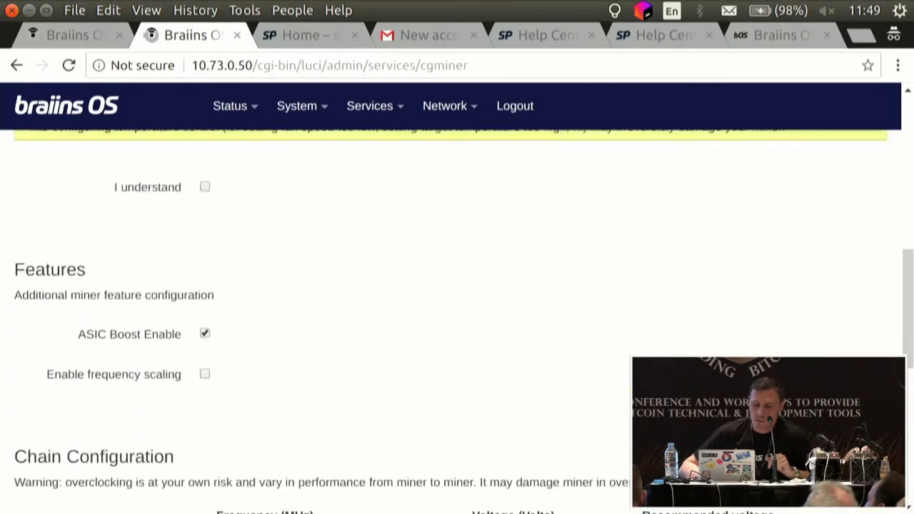
Acknowledge the fan warning, choose Fixed Fan Speed and set the target fan speed from 100 to 10%.
scroll(238, 232, "up", 3)
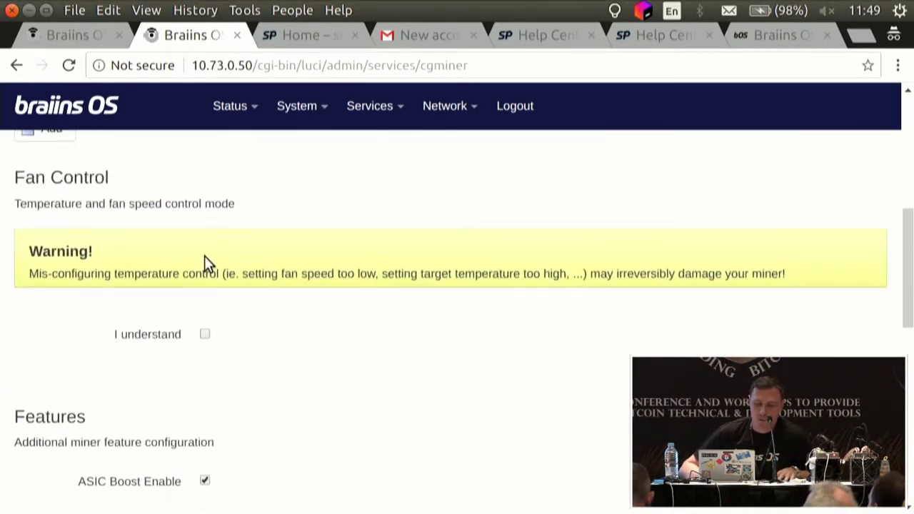
left_click(205, 336)
left_click(206, 335)
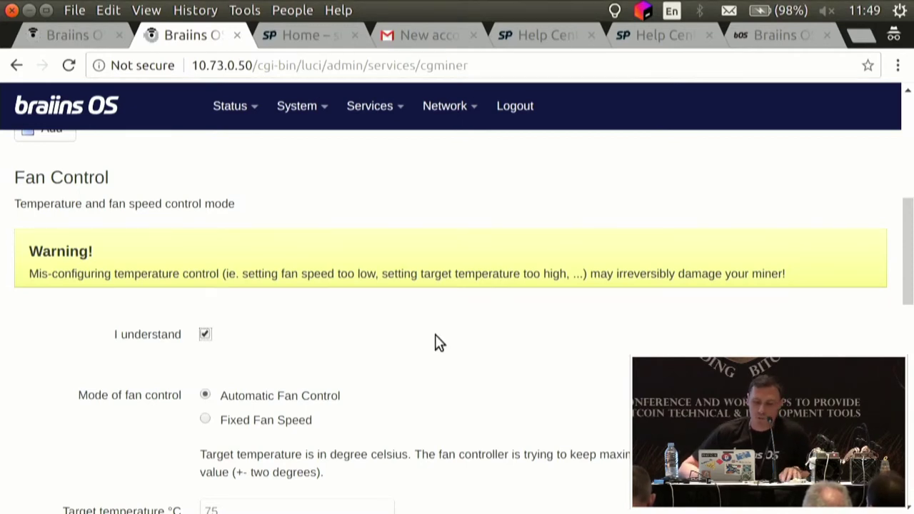
scroll(434, 342, "down", 4)
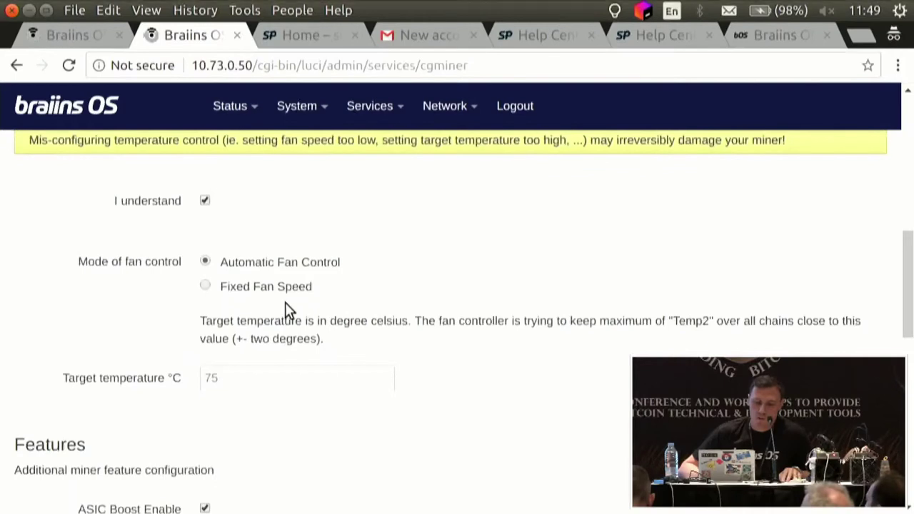
left_click(205, 287)
left_click(270, 419)
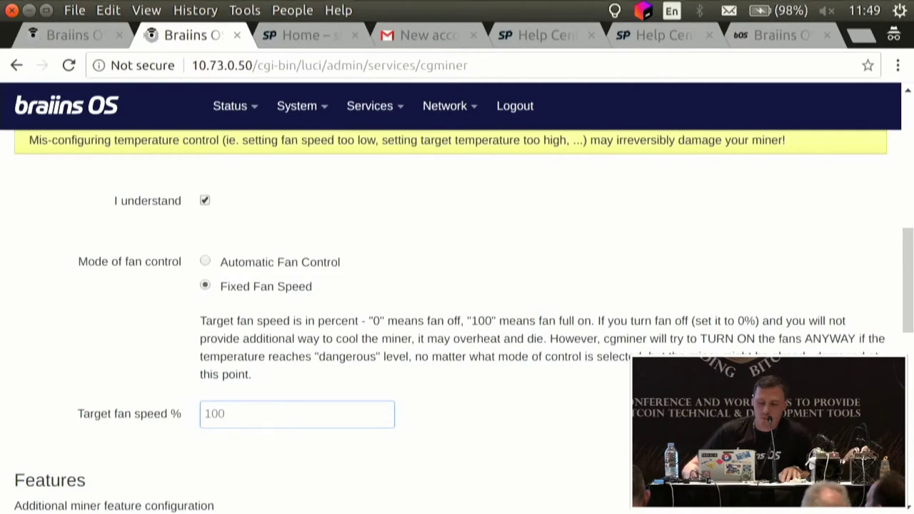
key("BackSpace")
key("BackSpace")
type("0")
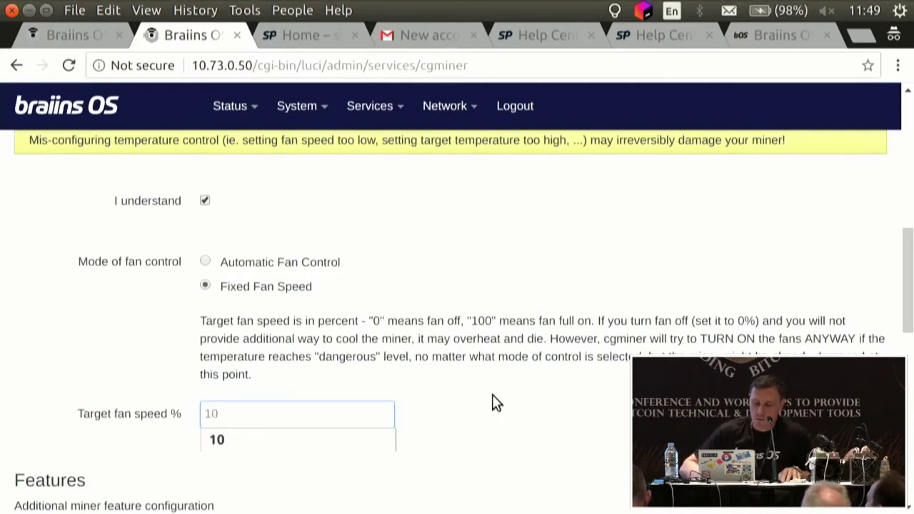
left_click(492, 396)
scroll(492, 397, "down", 3)
scroll(493, 400, "down", 1)
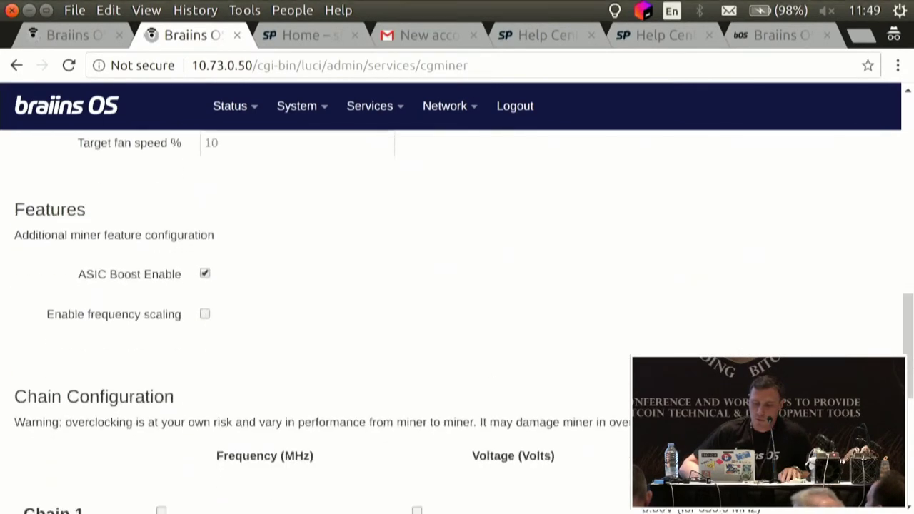
Enable frequency scaling with a 0.5 multiplier and Save & Apply the CGMiner configuration.
left_click(206, 315)
scroll(312, 410, "down", 5)
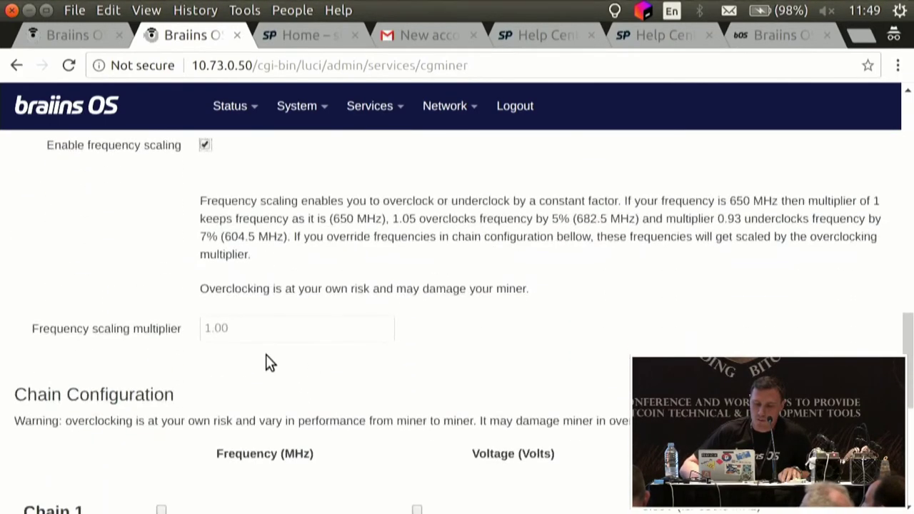
left_click(247, 330)
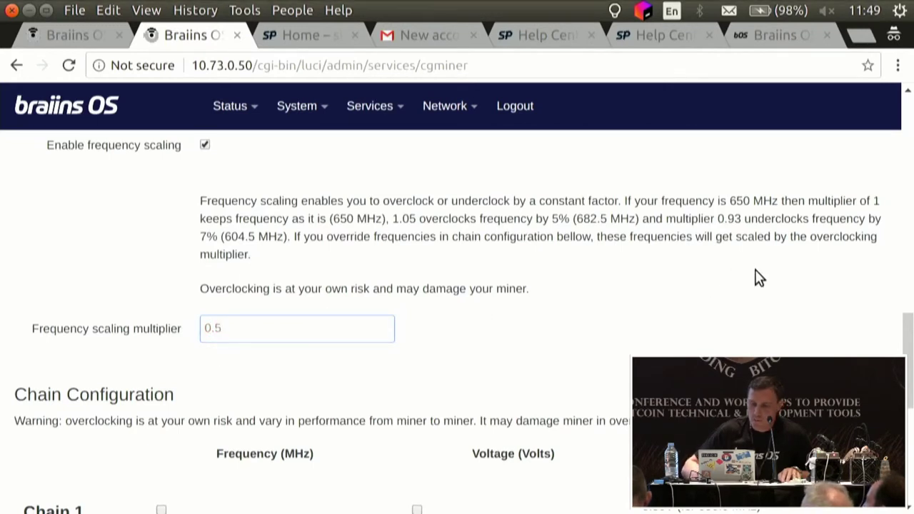
type("0.5")
scroll(698, 318, "up", 3)
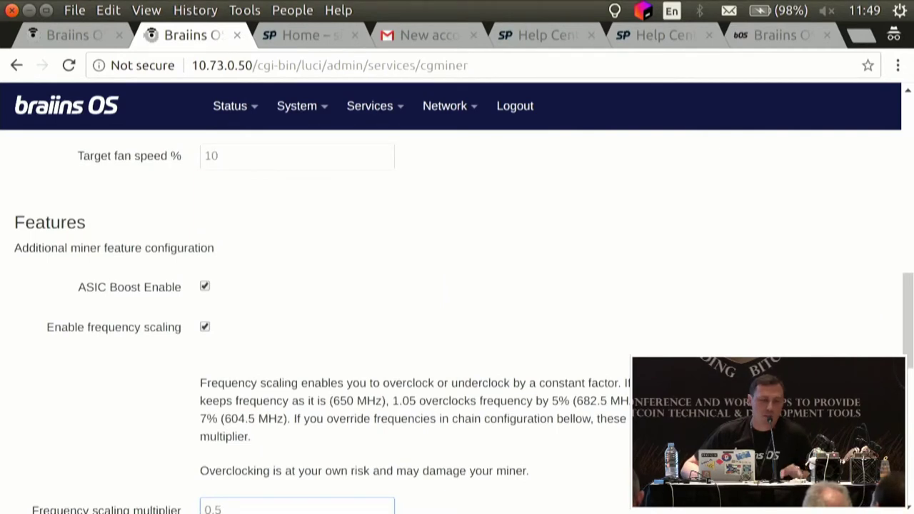
scroll(457, 321, "down", 3)
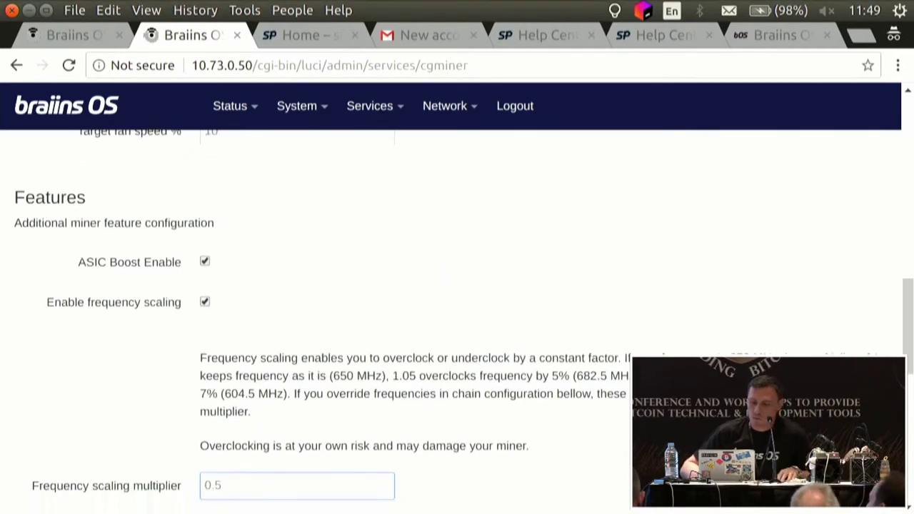
scroll(694, 317, "down", 5)
right_click(693, 314)
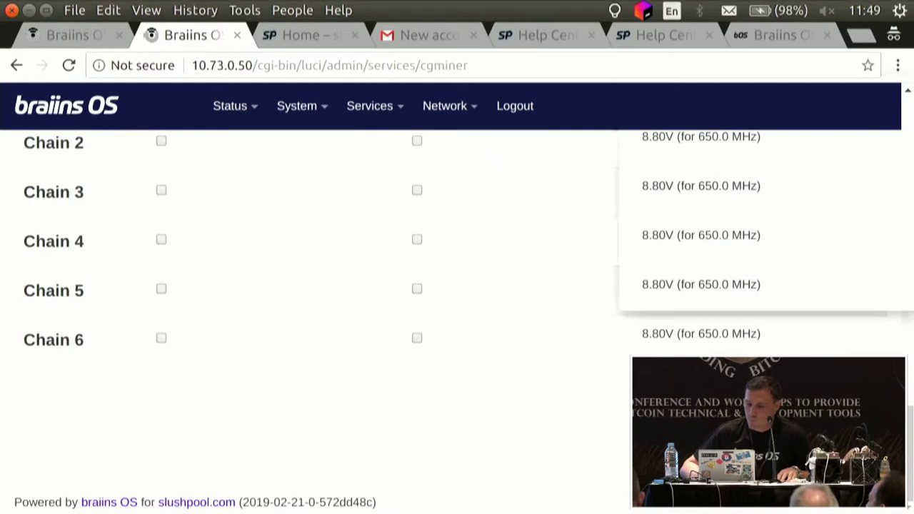
key("Escape")
left_click(821, 464)
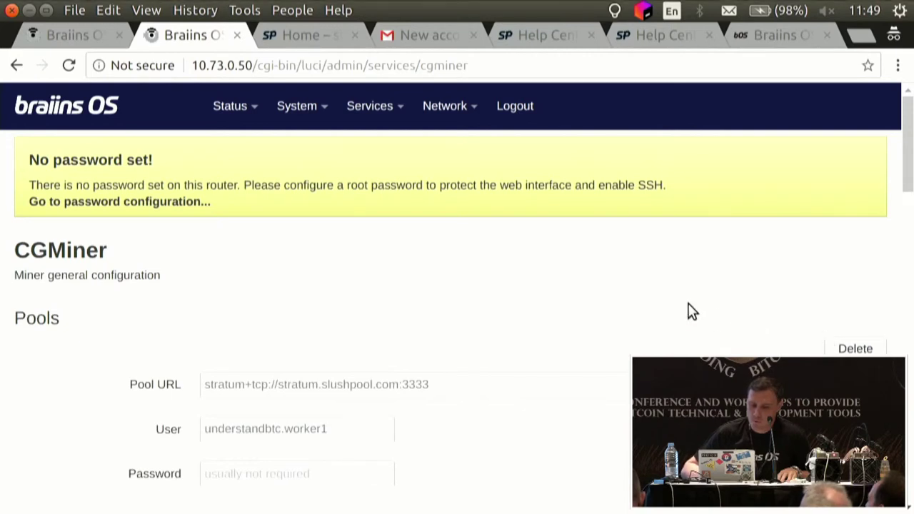
Go to Status > Miner and wait until API connection reads OK and the Gh/s chart appears.
mouse_move(259, 118)
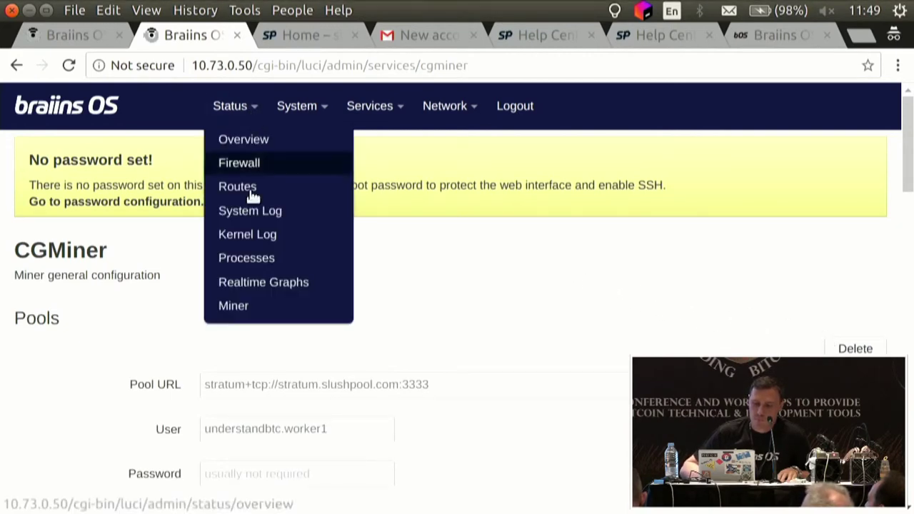
left_click(234, 305)
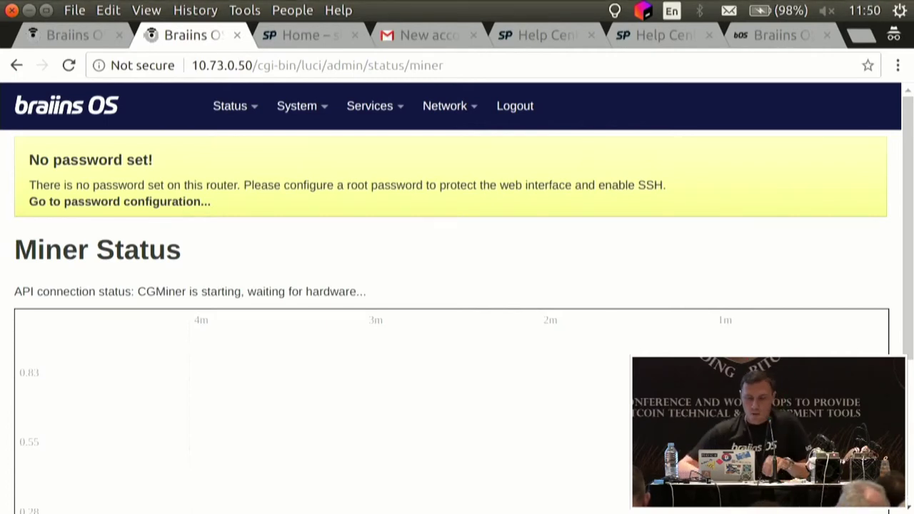
mouse_move(451, 107)
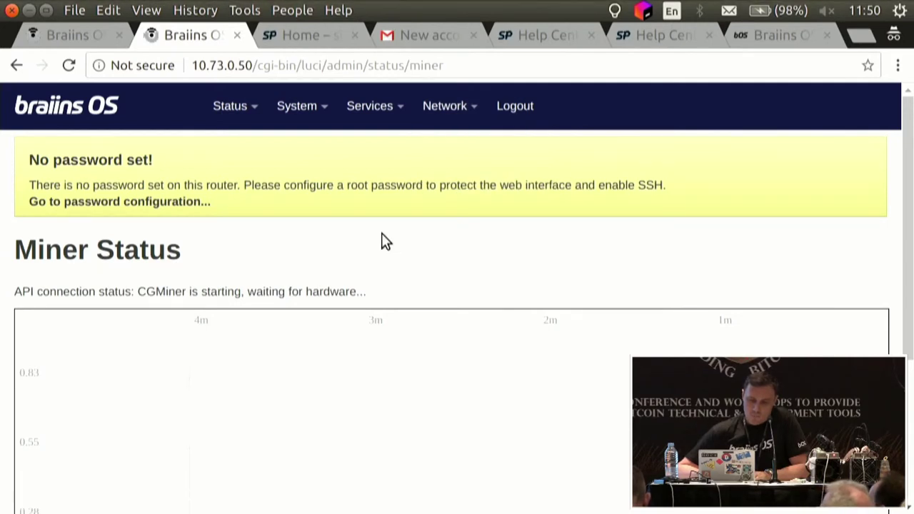
scroll(378, 256, "down", 2)
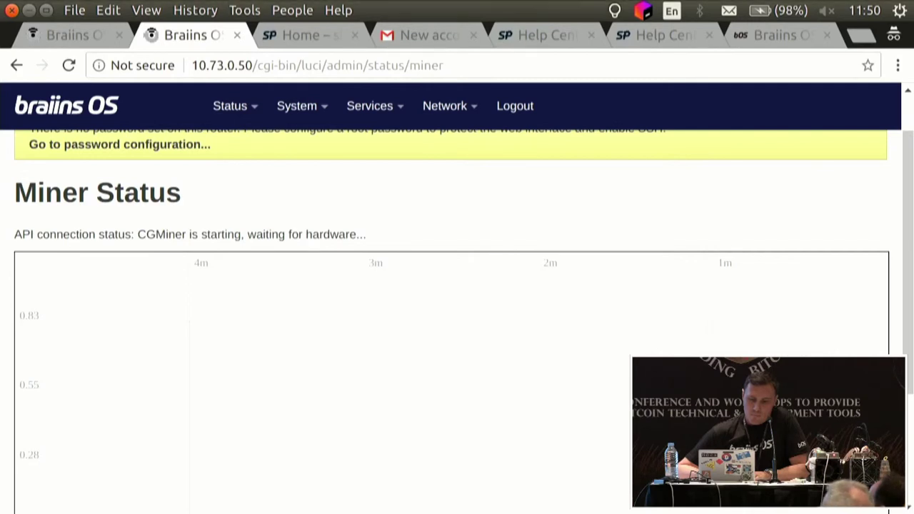
scroll(373, 266, "up", 1)
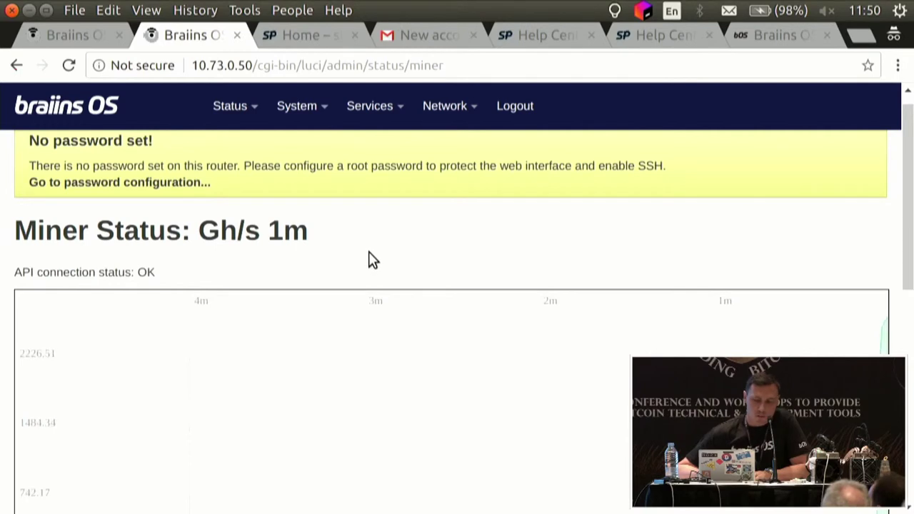
scroll(370, 258, "down", 6)
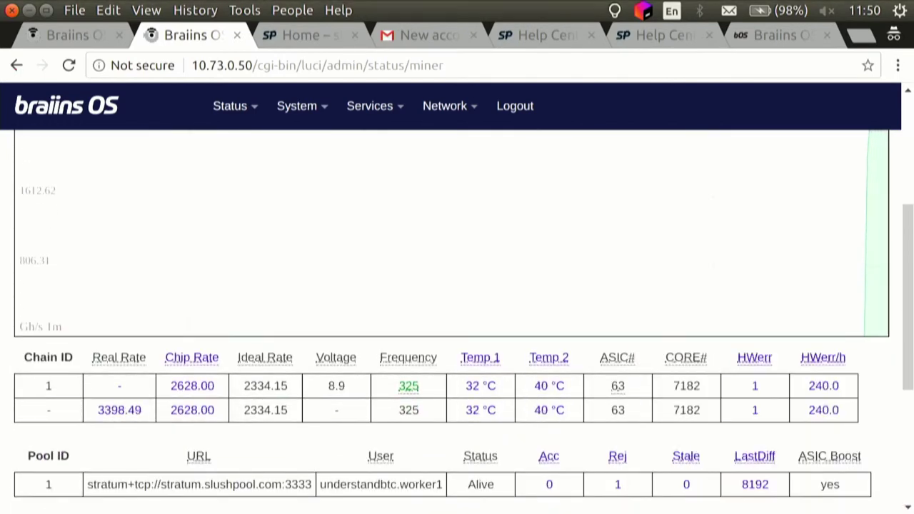
scroll(457, 321, "down", 2)
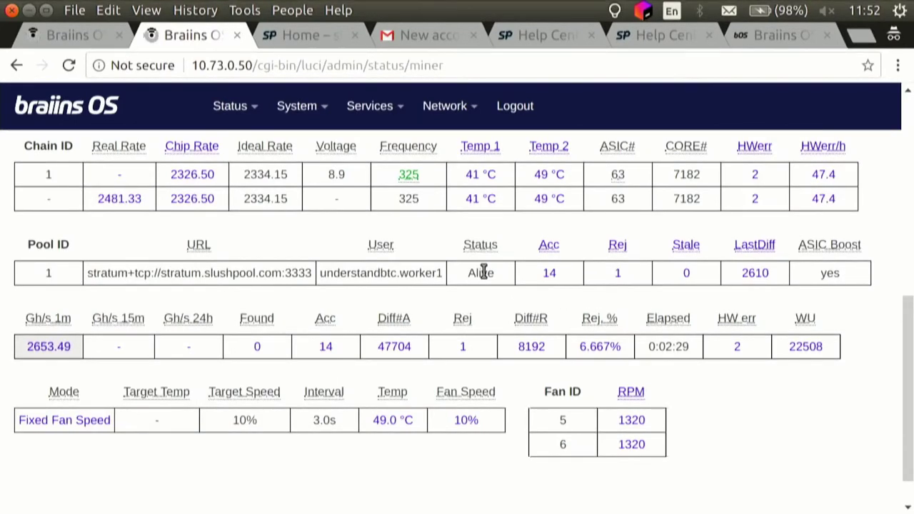
Review the accepted and stale share statistics for the Slush Pool worker1 connection.
mouse_move(550, 236)
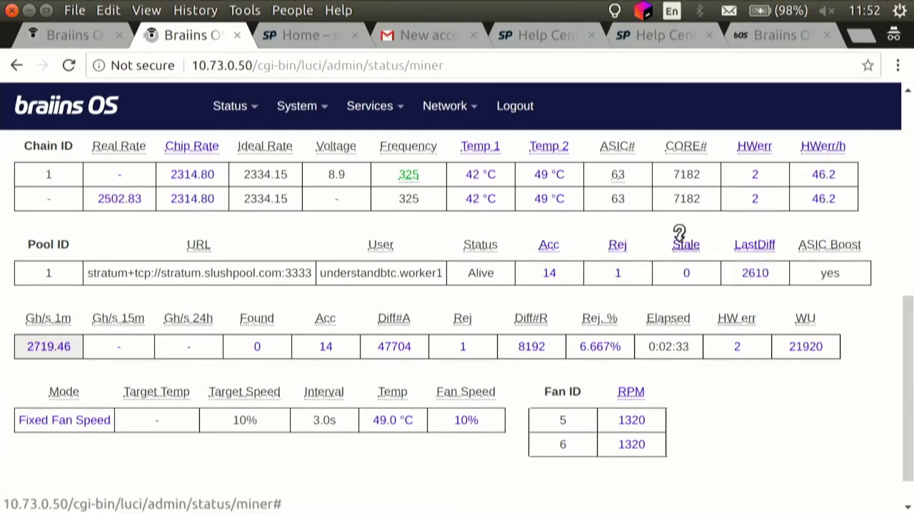
mouse_move(679, 234)
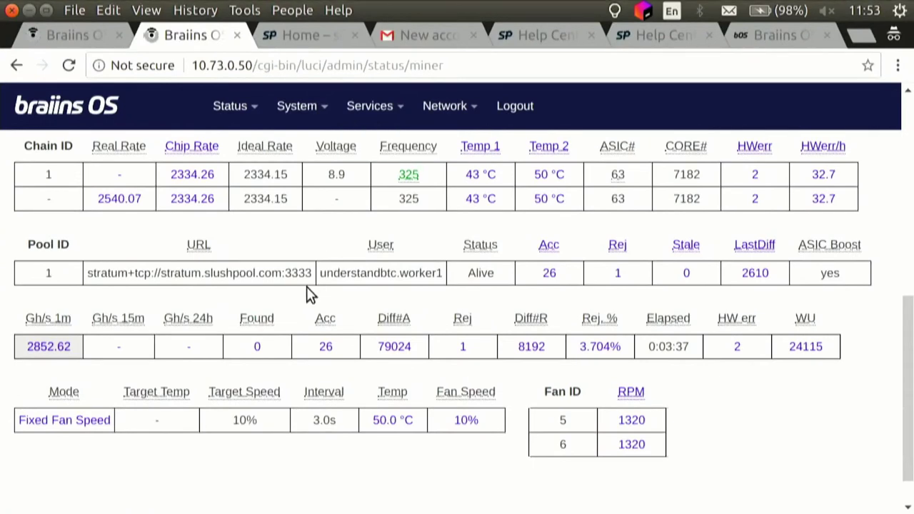
scroll(307, 286, "up", 5)
Back on the CGMiner page, switch fan control to Automatic Fan Control at 75 °C.
mouse_move(400, 114)
left_click(386, 138)
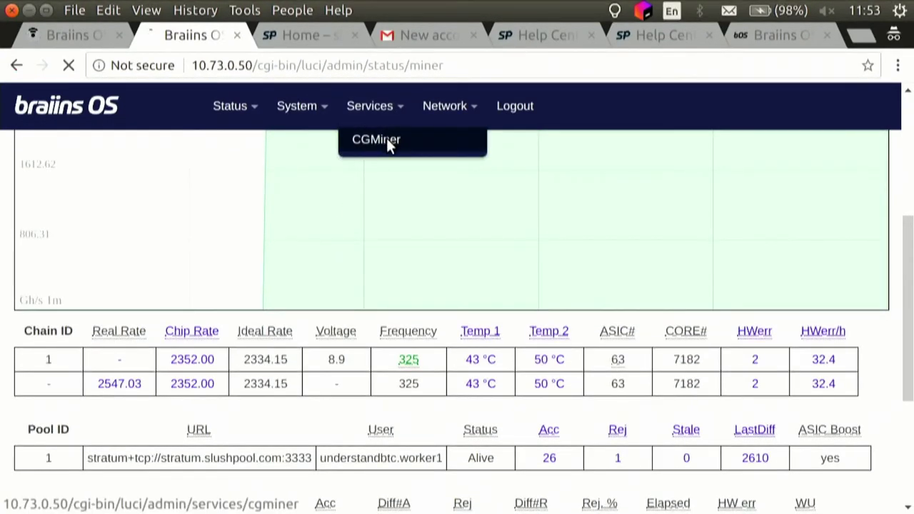
scroll(386, 293, "down", 6)
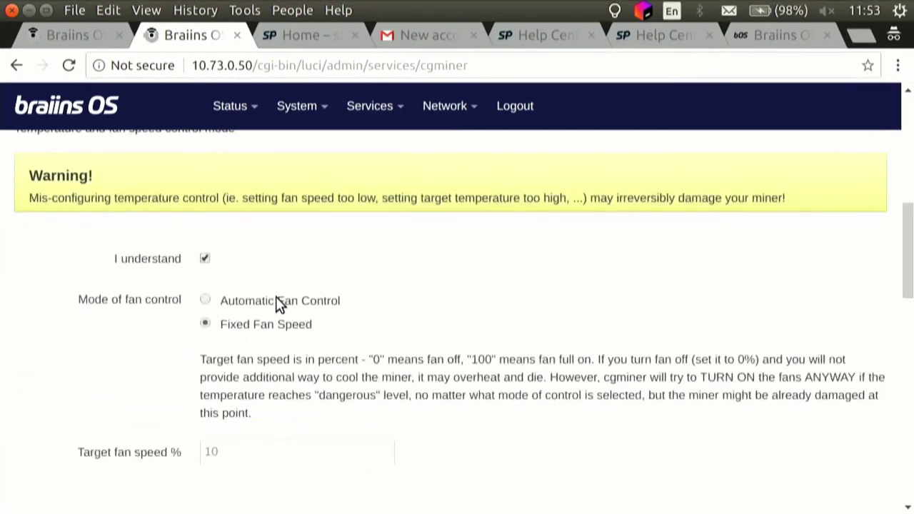
left_click(205, 300)
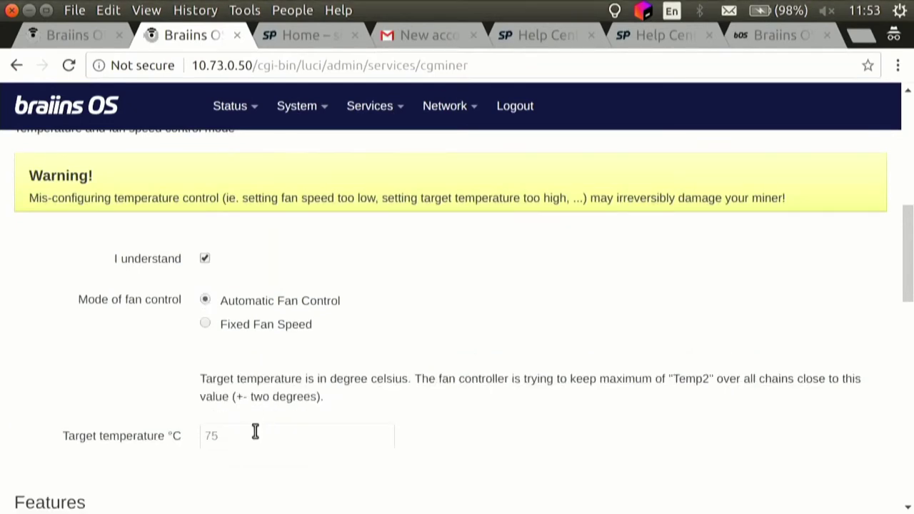
Raise the frequency scaling multiplier from 0.5 to 1.1 and Save & Apply.
scroll(256, 432, "down", 5)
left_click_drag(270, 334, 249, 373)
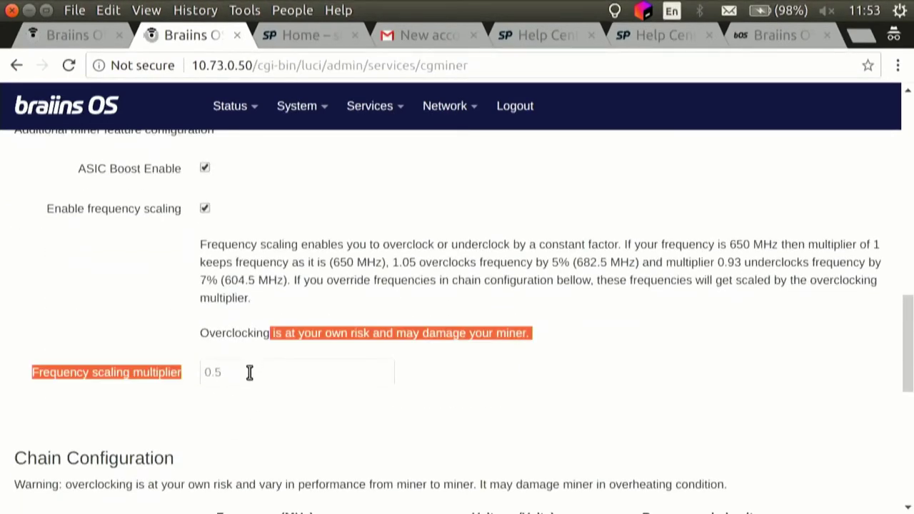
left_click(249, 373)
key("BackSpace")
key("BackSpace")
key("BackSpace")
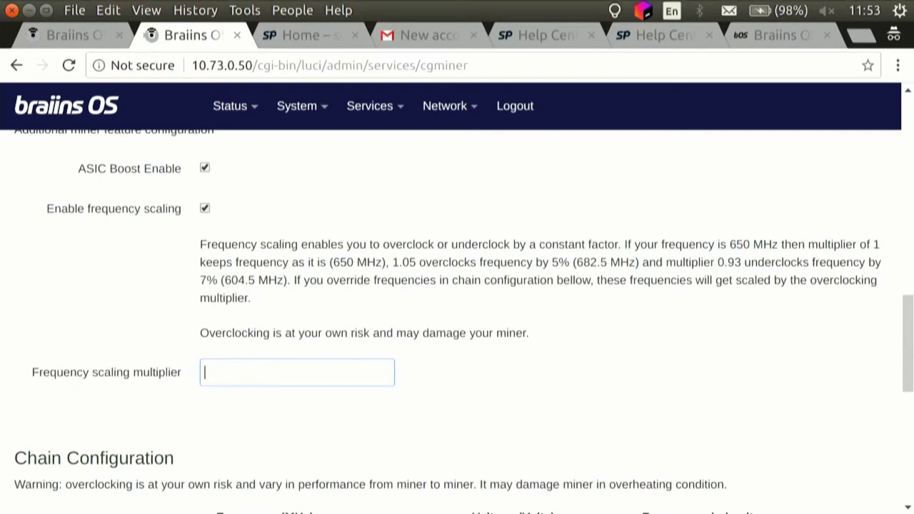
type("1.1")
scroll(554, 374, "down", 5)
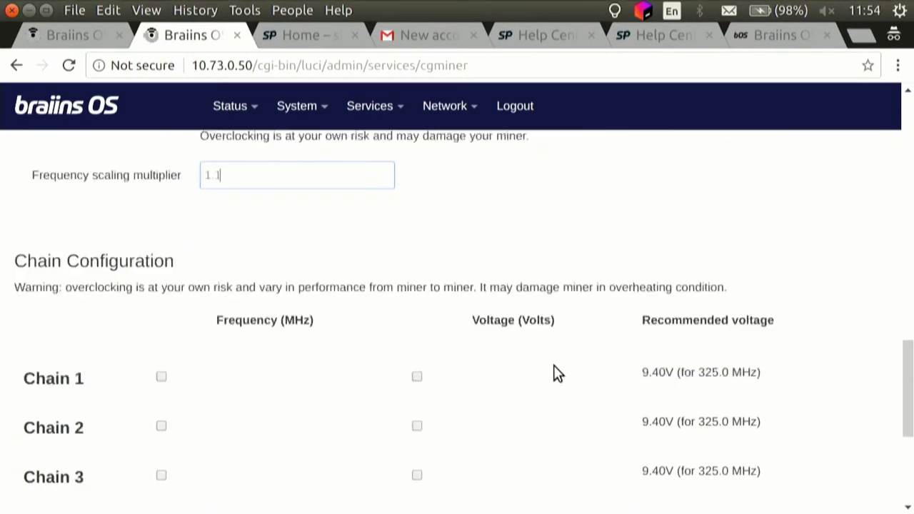
scroll(558, 374, "down", 4)
left_click(675, 435)
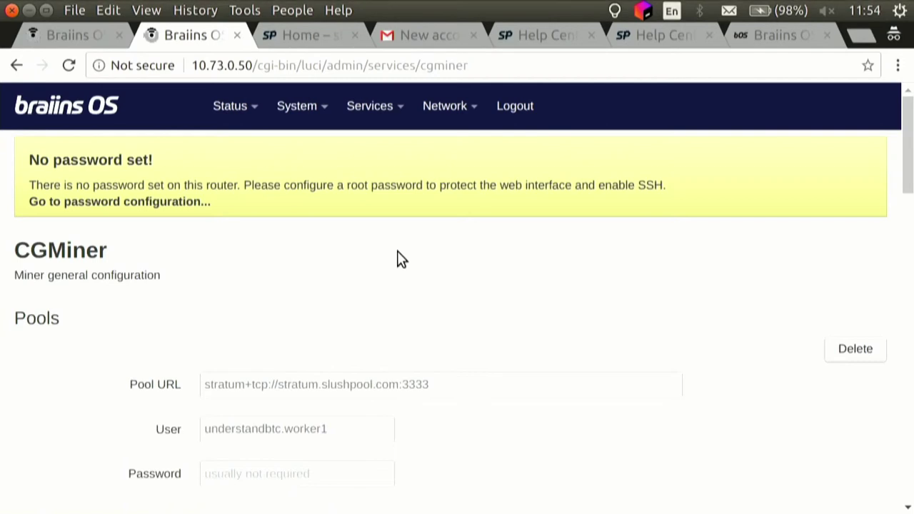
scroll(390, 260, "down", 7)
scroll(381, 259, "up", 6)
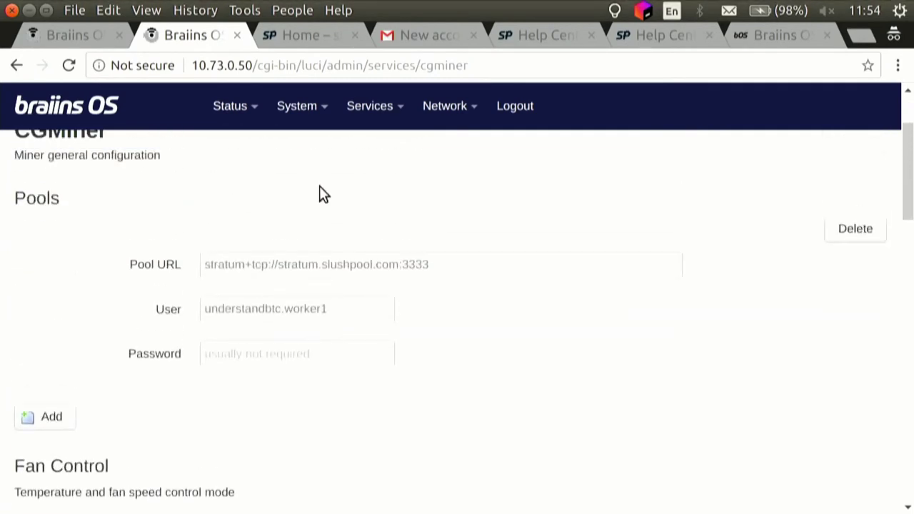
mouse_move(235, 110)
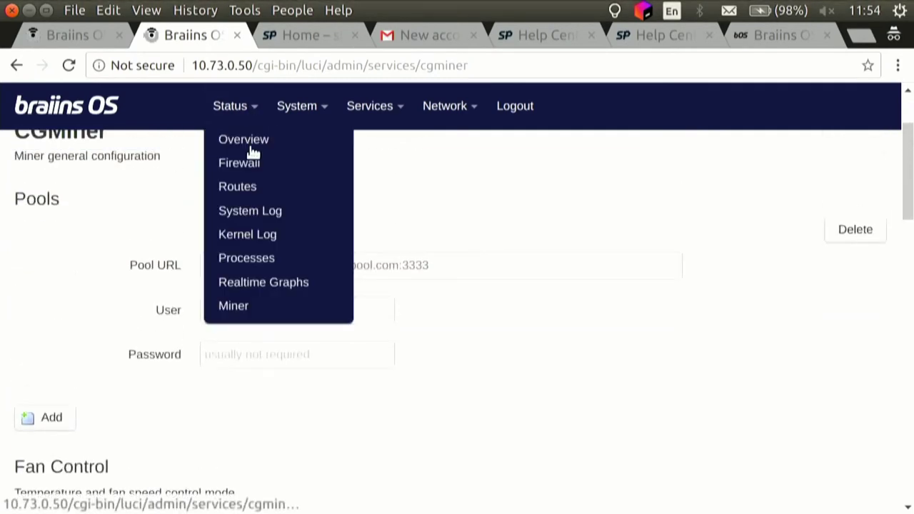
Reopen Miner Status for 10.73.0.50, then view the 10.73.0.51 miner's status in the first tab.
left_click(238, 313)
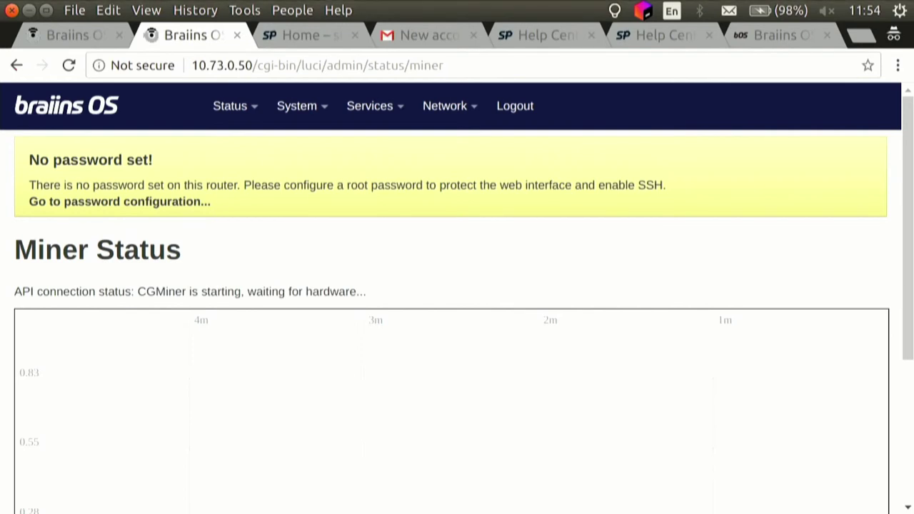
left_click(86, 39)
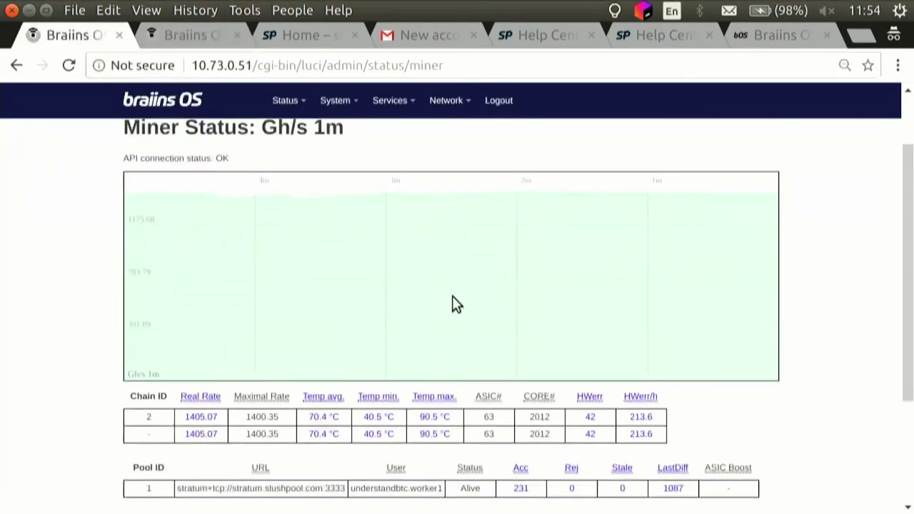
mouse_move(358, 107)
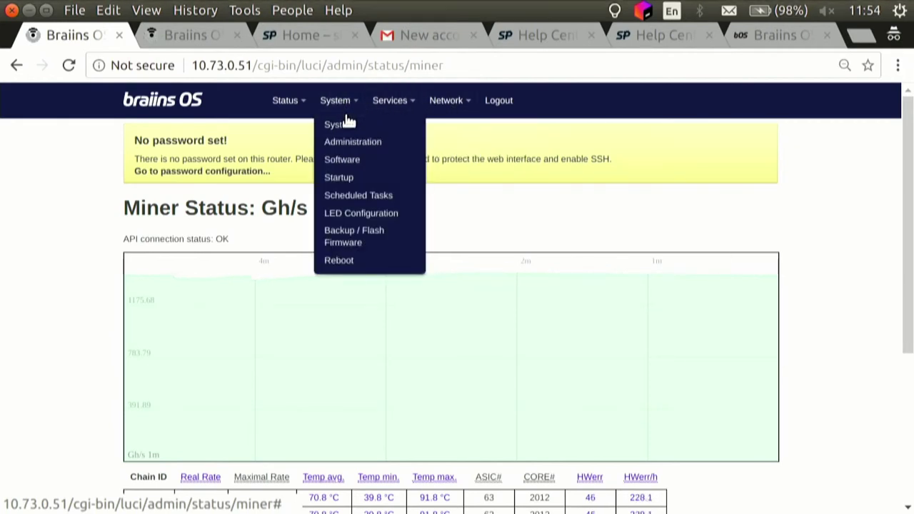
Refresh the available package lists on 10.73.0.51 and confirm installing the latest firmware upgrade.
left_click(347, 160)
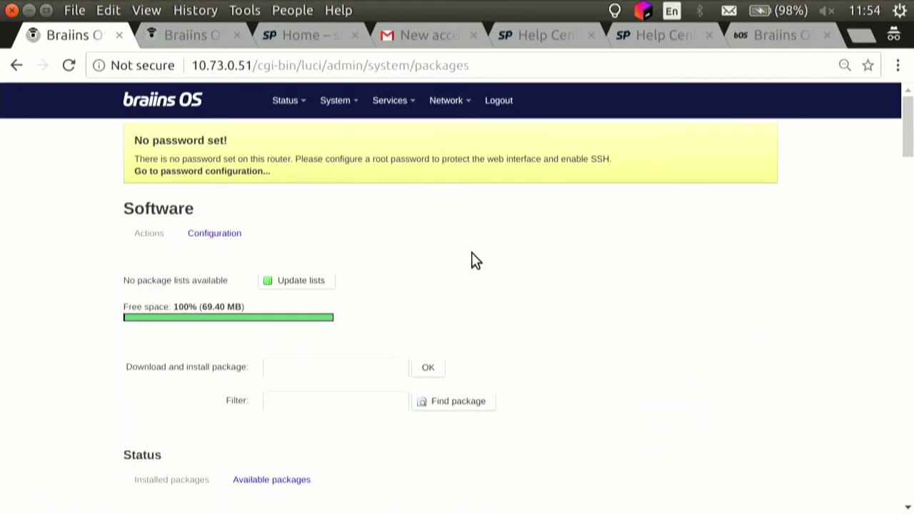
left_click(302, 283)
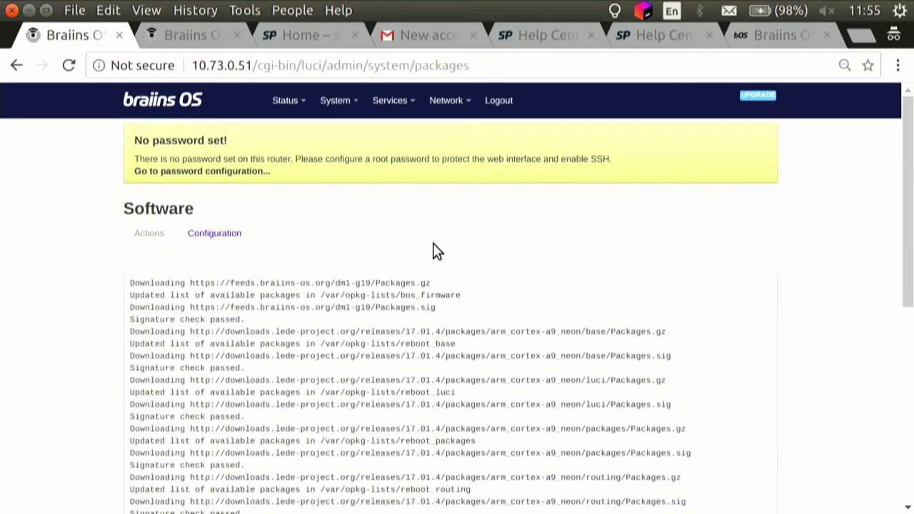
left_click(756, 98)
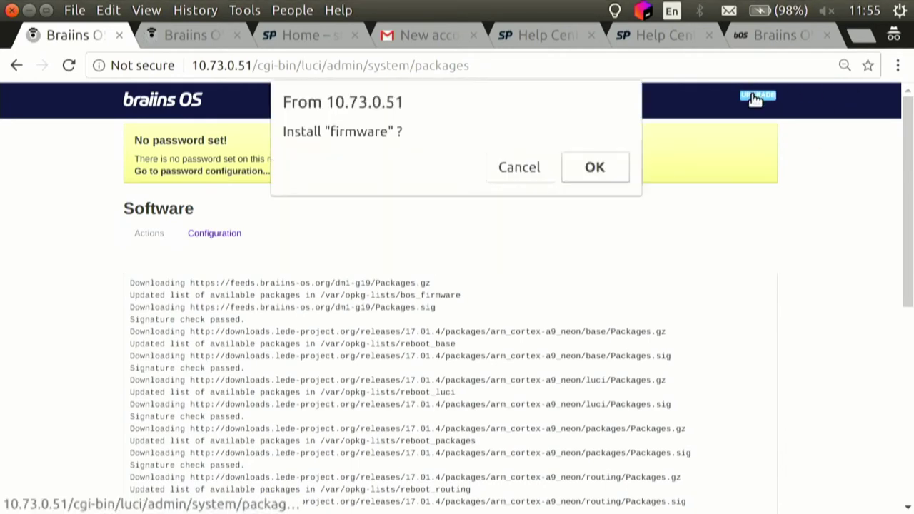
left_click(601, 175)
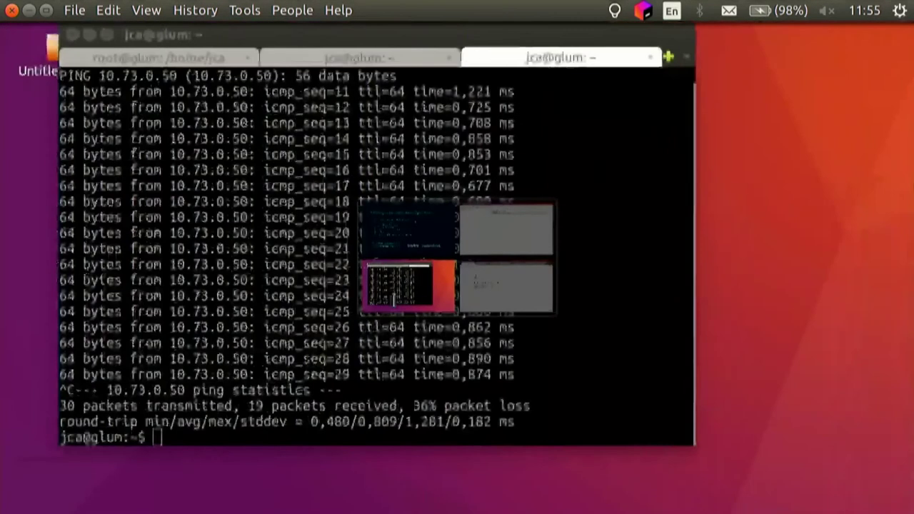
Re-run the previous ping command against 10.73.0.51 instead of 10.73.0.50.
key("Up")
key("Left")
key("Left")
key("Left")
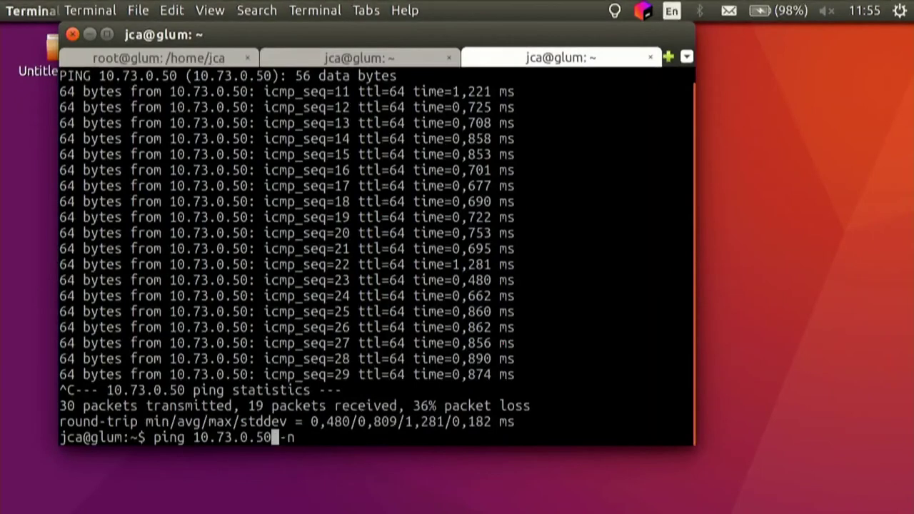
key("BackSpace")
type("1")
key("Return")
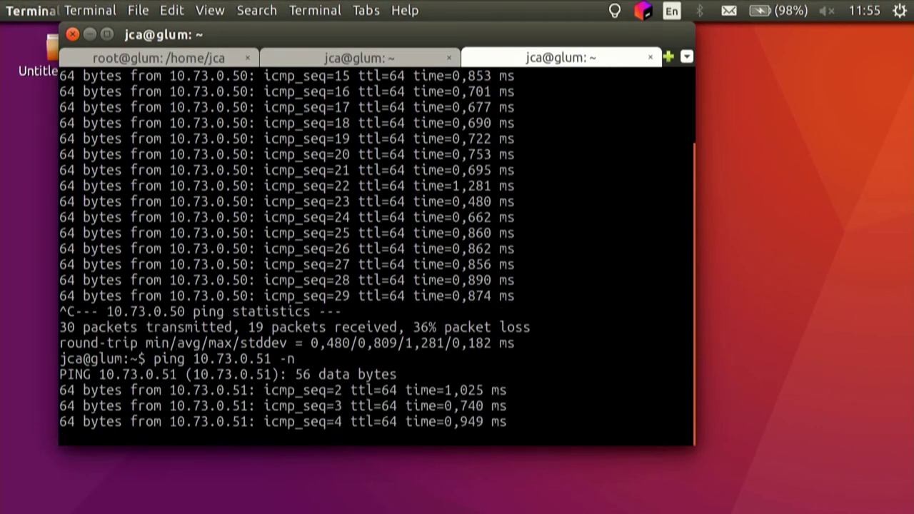
key("alt+Tab")
key("alt+Tab")
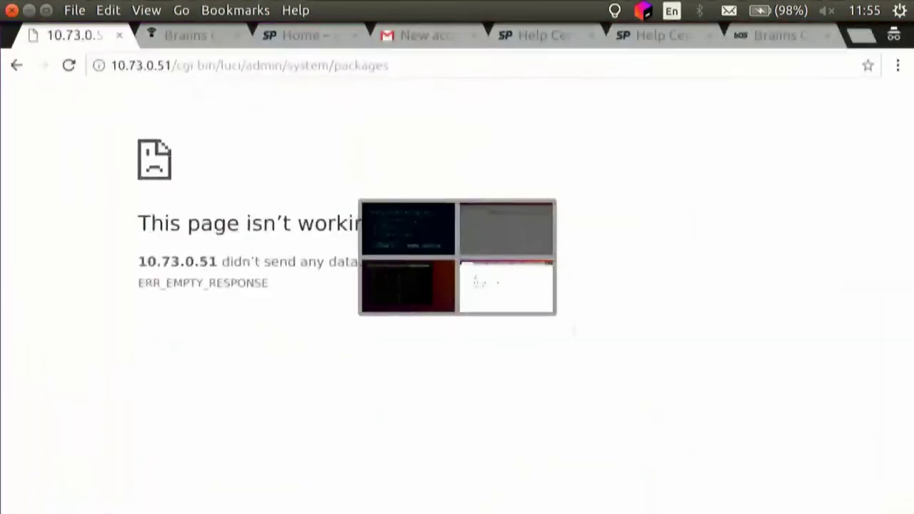
Reload the miner page, dismiss the form resubmission prompt, and log back in as root.
key("F5")
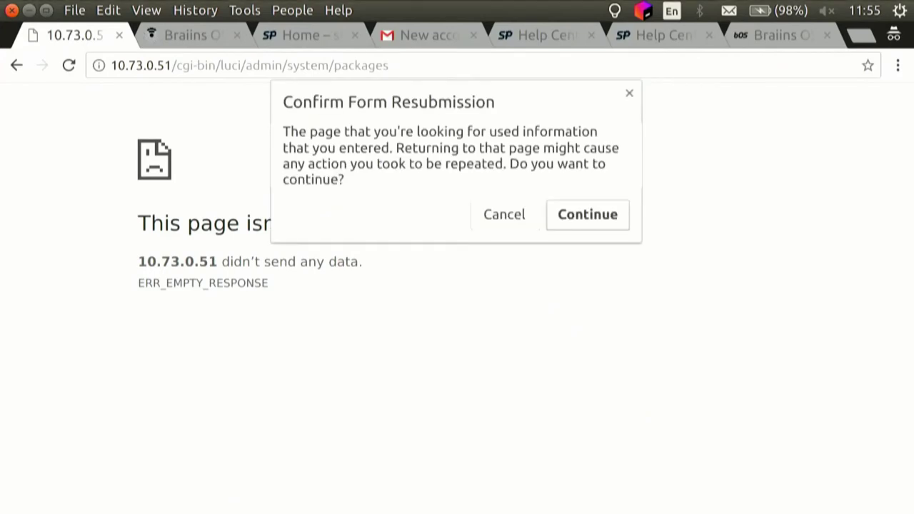
left_click(525, 214)
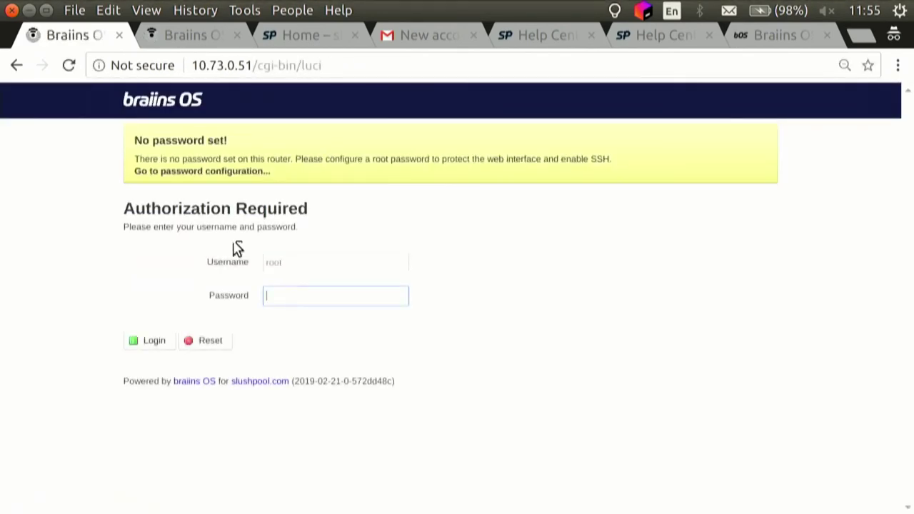
left_click(161, 341)
Review the Status > Overview page of the rebooted miner, then go to the Slush Pool tab.
mouse_move(295, 100)
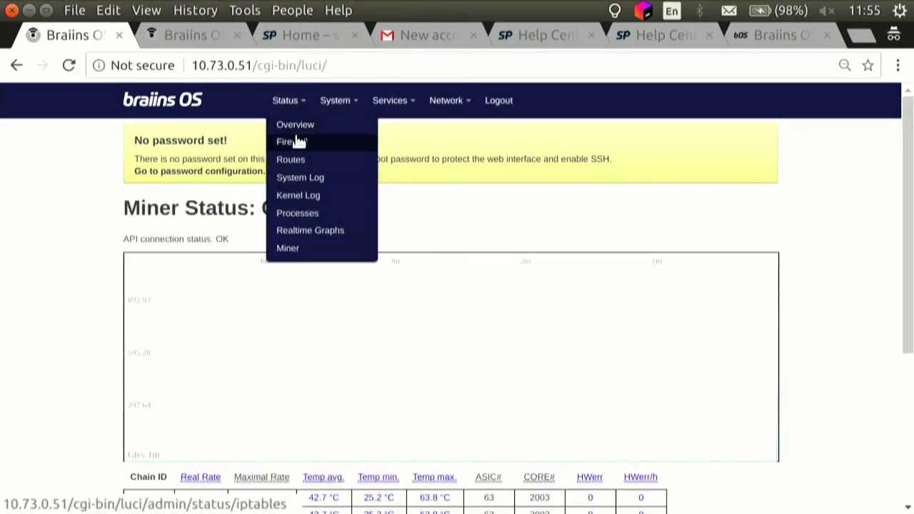
left_click(296, 128)
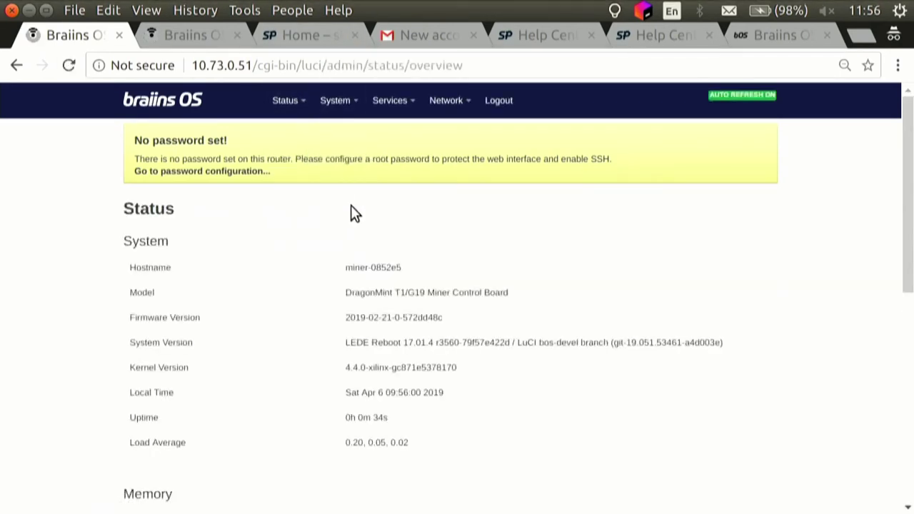
scroll(351, 207, "down", 3)
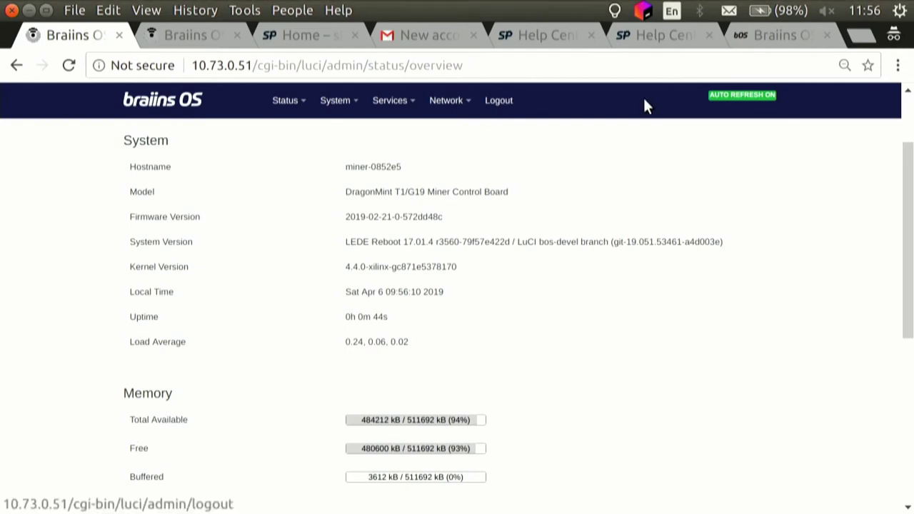
left_click(284, 35)
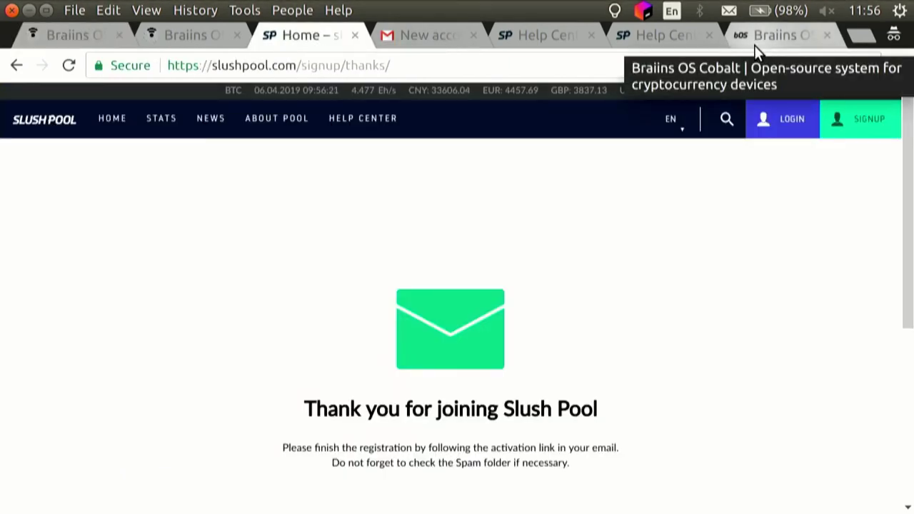
Log into Slush Pool with the account username and the password copied from KeePassX.
left_click(792, 121)
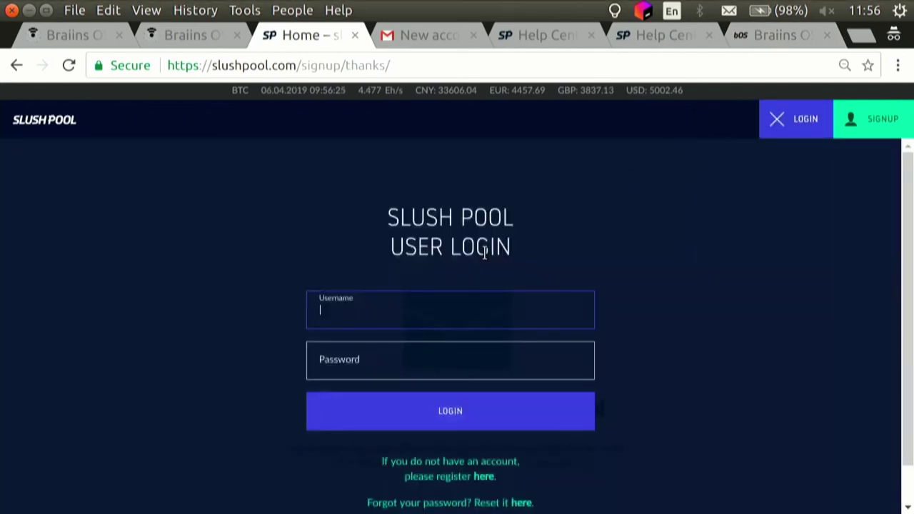
type("understandbtc")
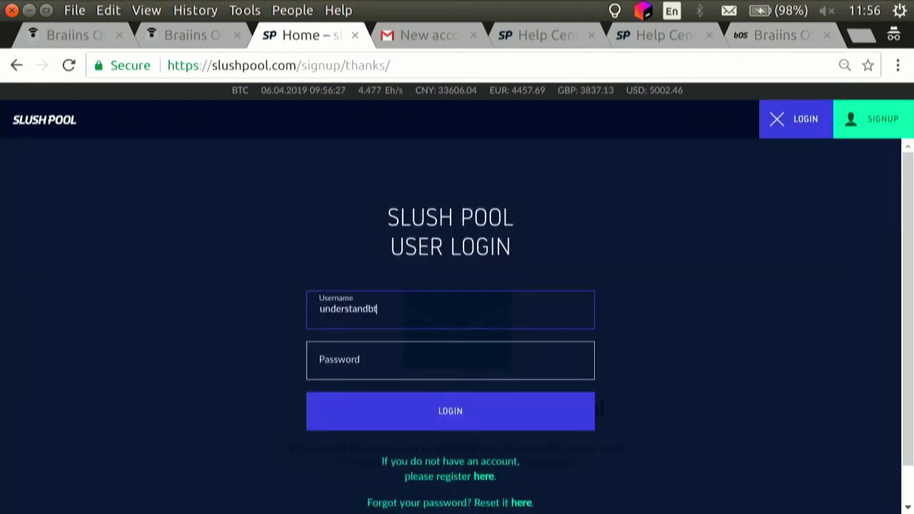
left_click(368, 368)
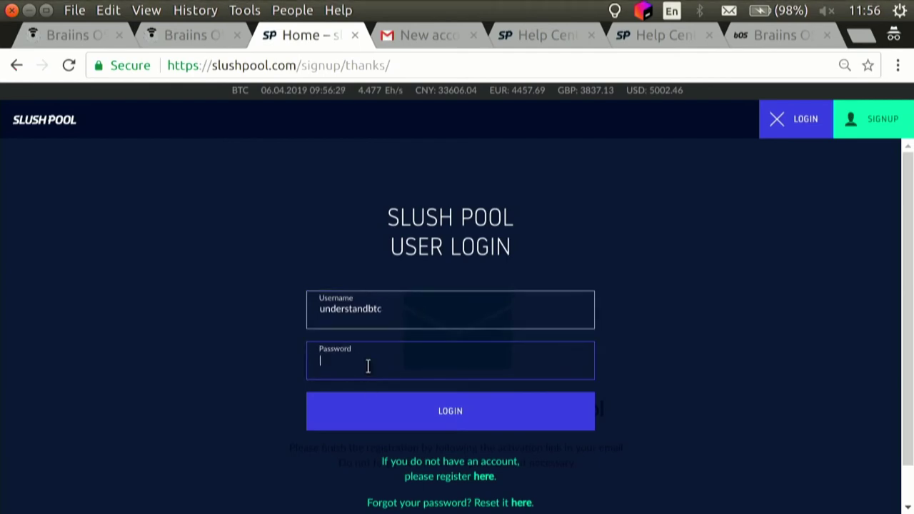
key("alt+Tab")
key("alt+Tab")
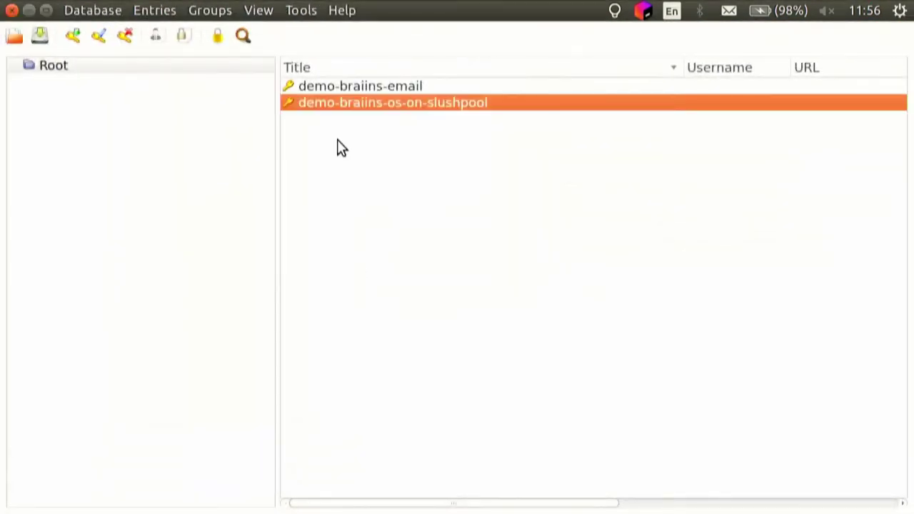
key("alt+Tab")
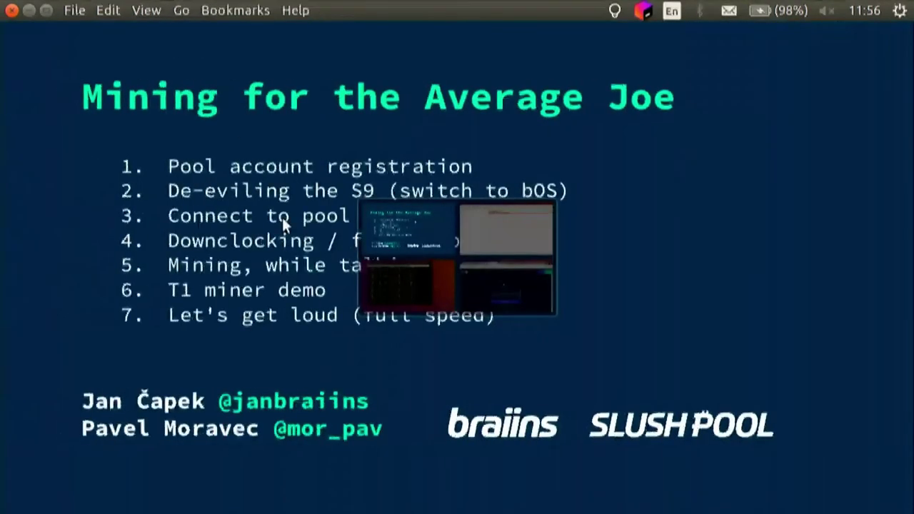
key("alt+Tab")
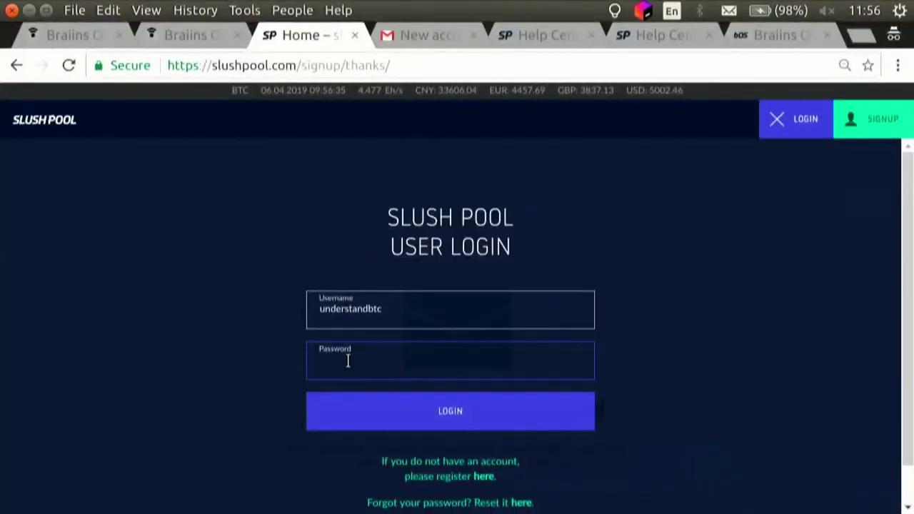
key("ctrl+v")
left_click(457, 412)
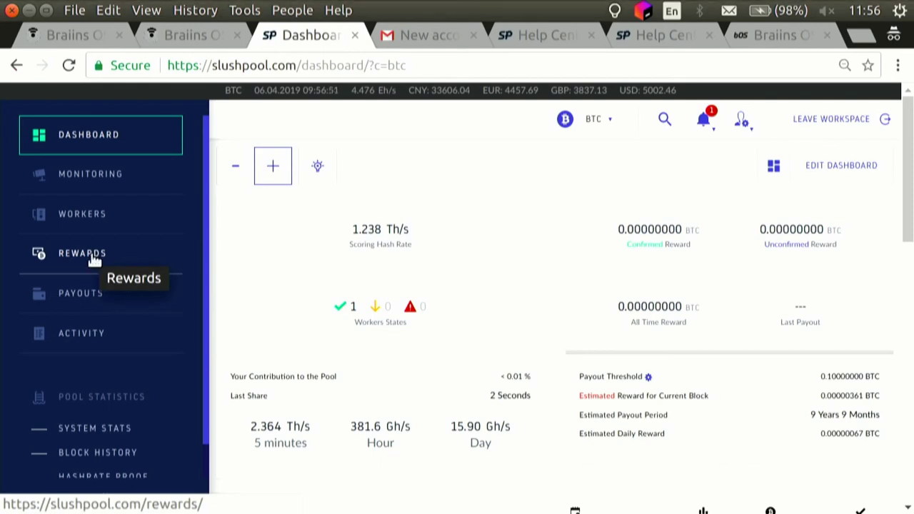
Open worker1 from the Workers list and view its recent hash rate chart.
left_click(98, 214)
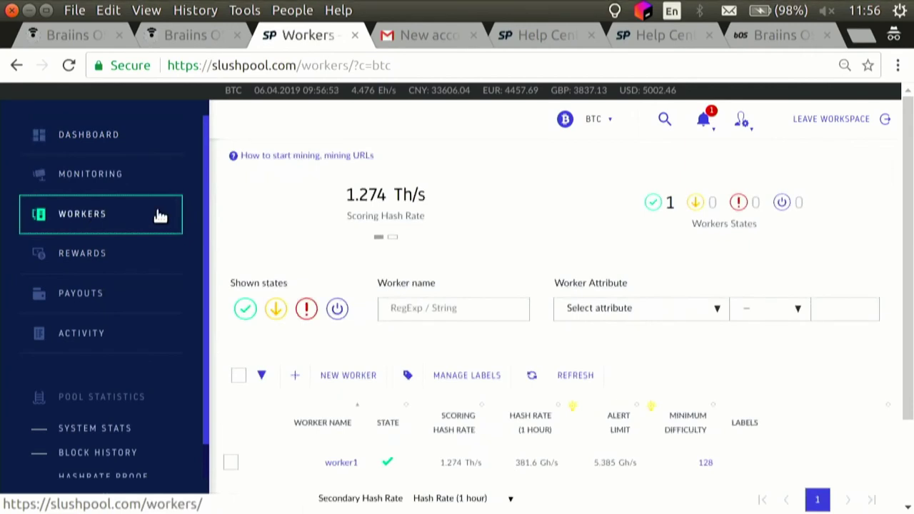
scroll(510, 253, "down", 3)
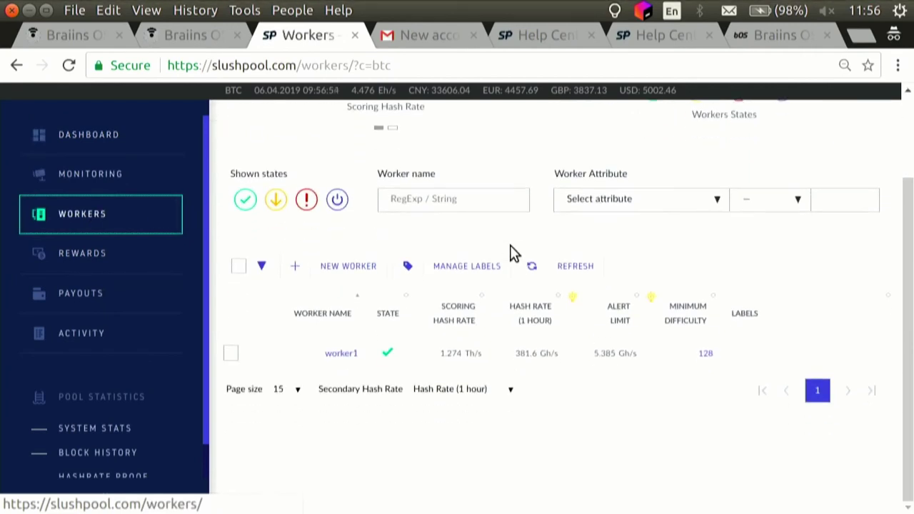
left_click(346, 362)
scroll(472, 349, "down", 3)
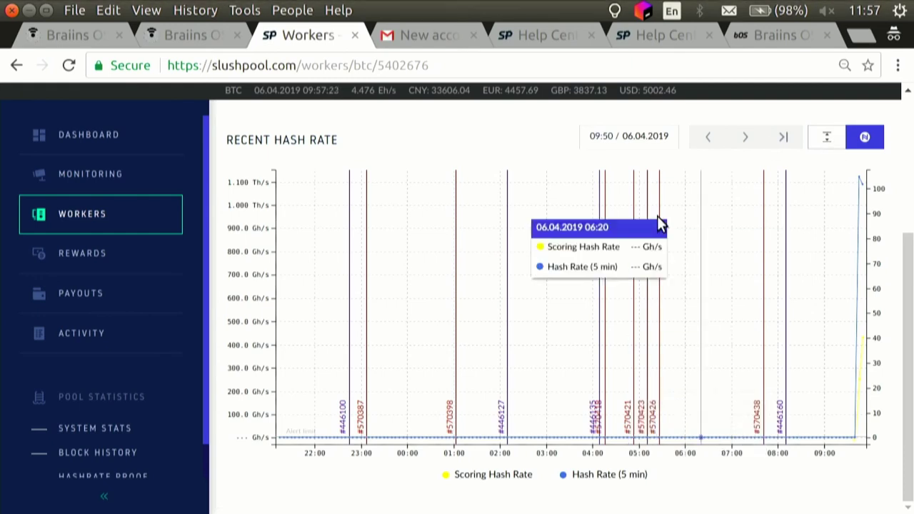
left_click(70, 33)
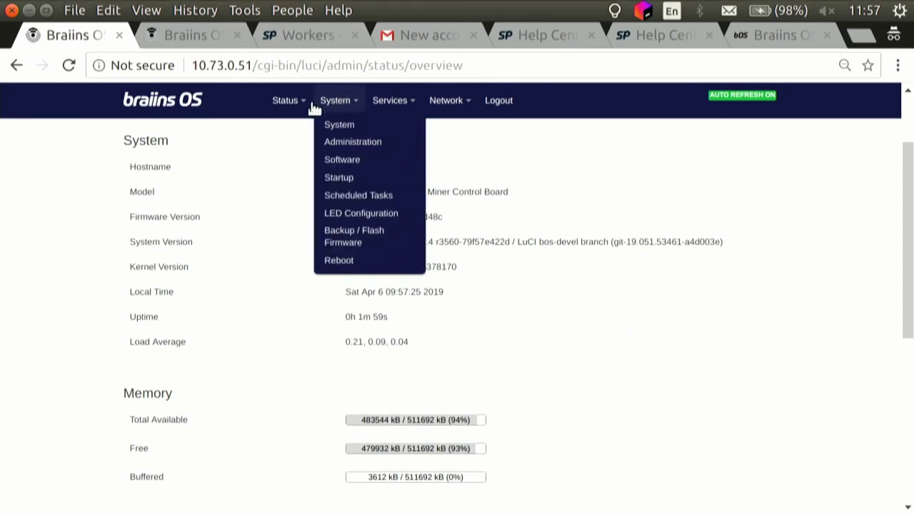
Open Status > Miner and scroll to the pool and hashrate tables, showing worker1 Alive at about 1400 Gh/s.
mouse_move(300, 107)
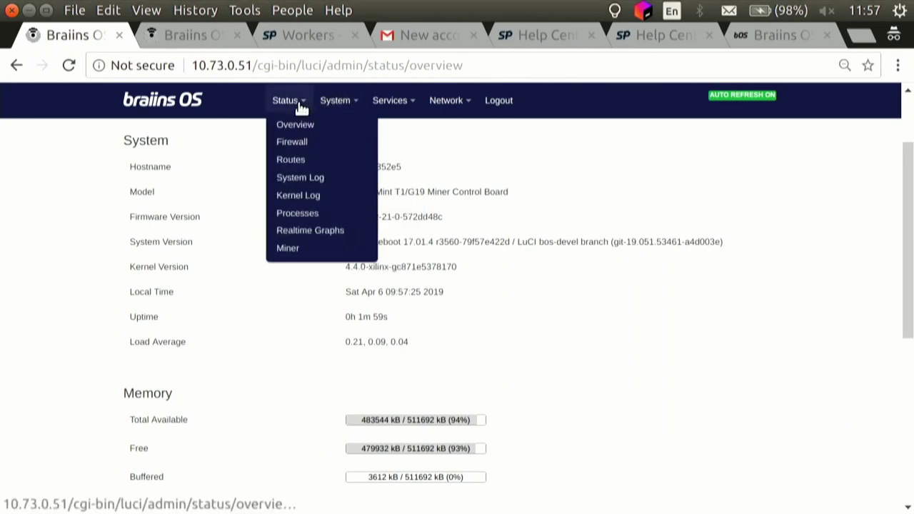
left_click(292, 250)
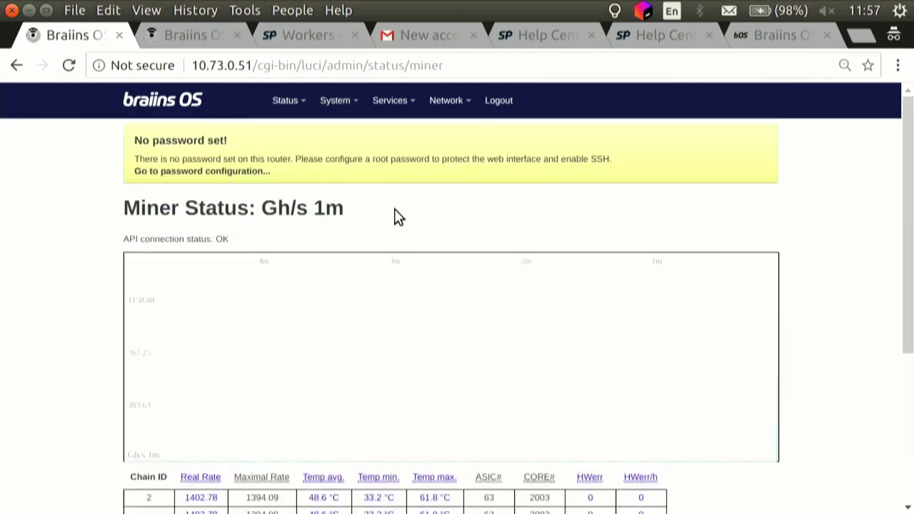
scroll(398, 217, "down", 4)
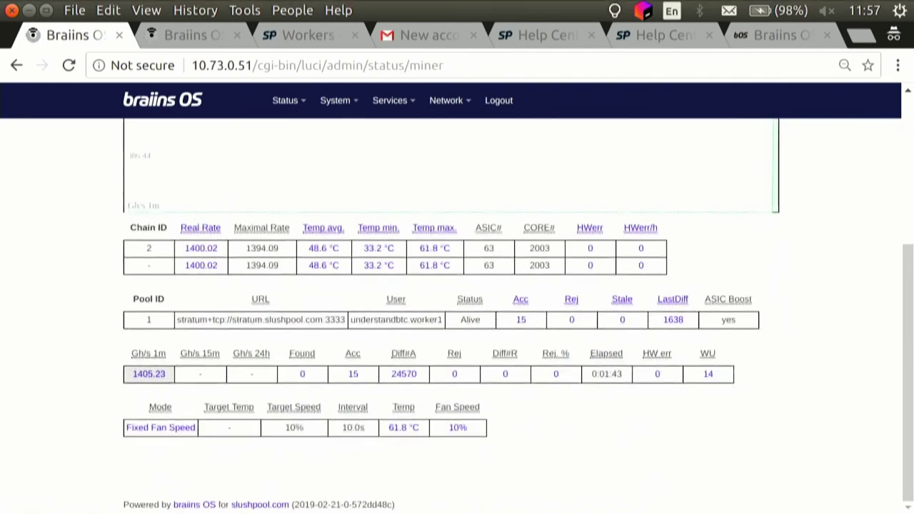
key("alt+Tab")
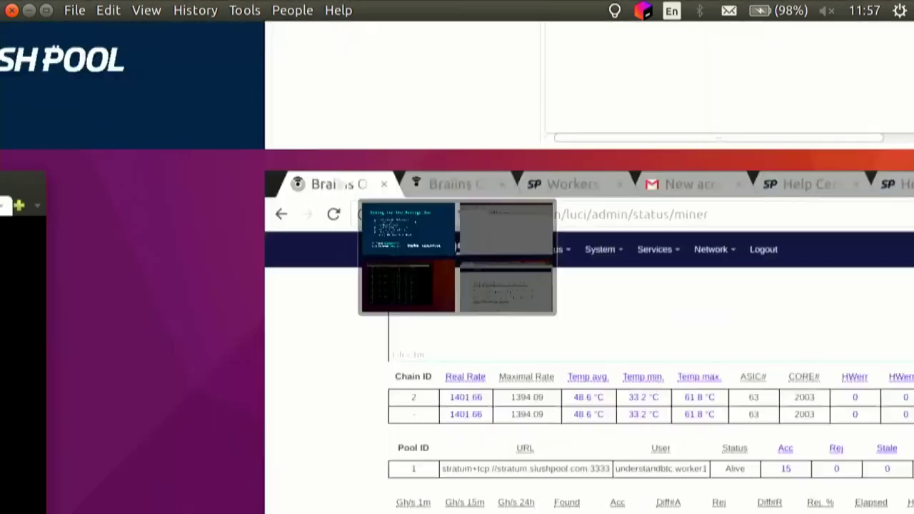